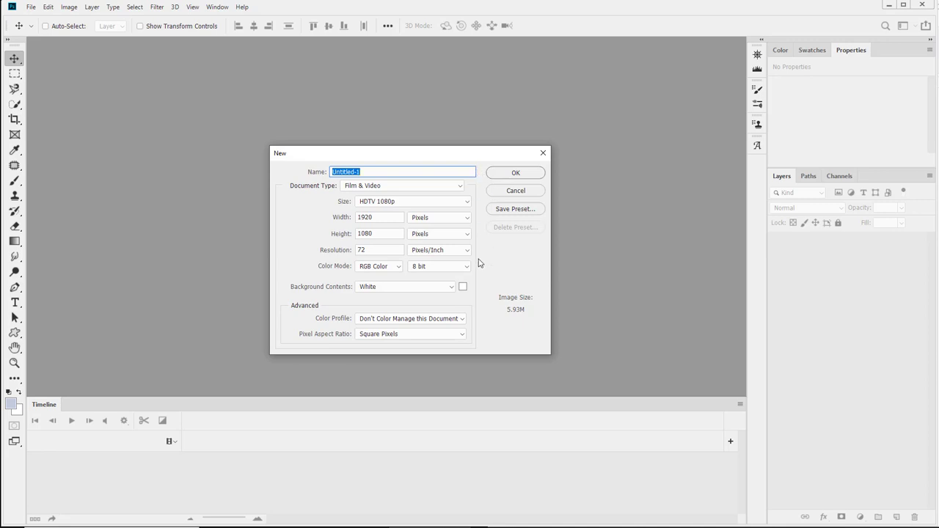
# Create the new 1920 × 1080 px HDTV 1080p document and clear all its guides.
pyautogui.click(513, 171)
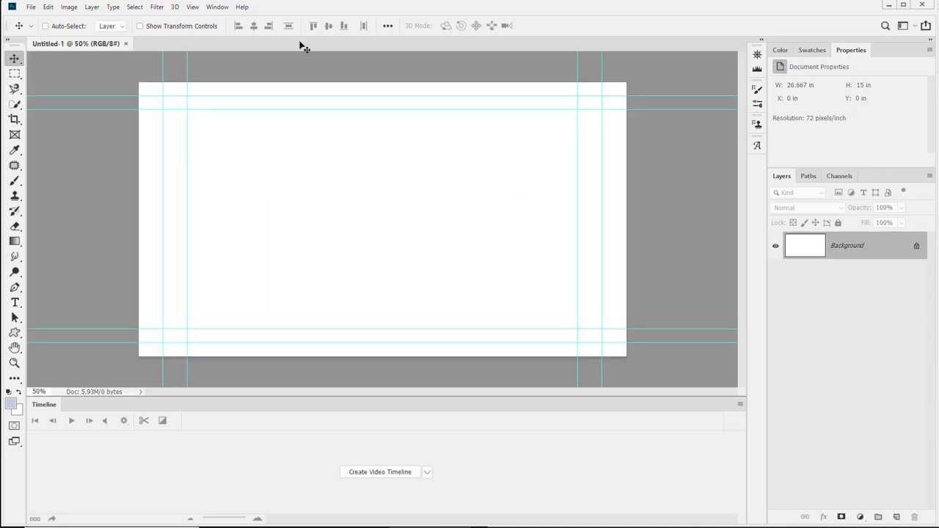
pyautogui.click(194, 8)
pyautogui.moveTo(214, 9)
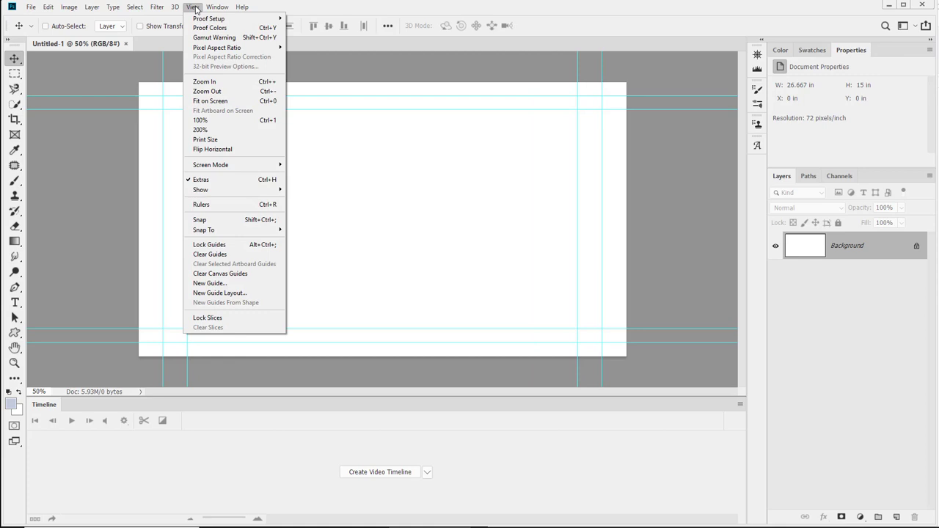
pyautogui.click(195, 9)
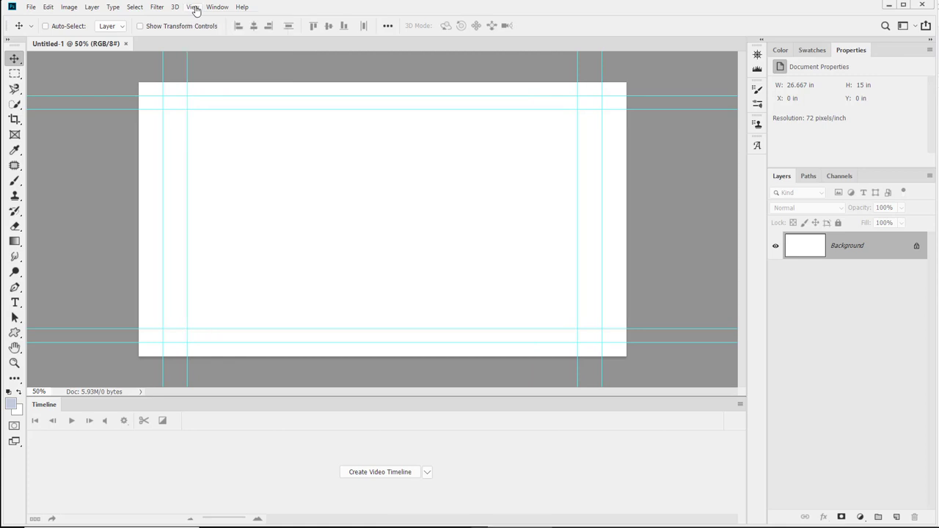
pyautogui.click(135, 6)
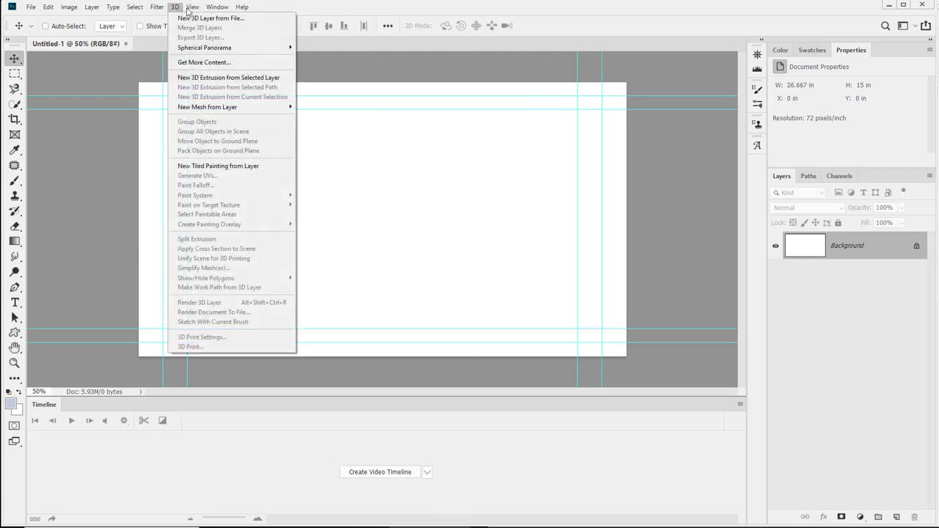
pyautogui.moveTo(192, 6)
pyautogui.click(253, 254)
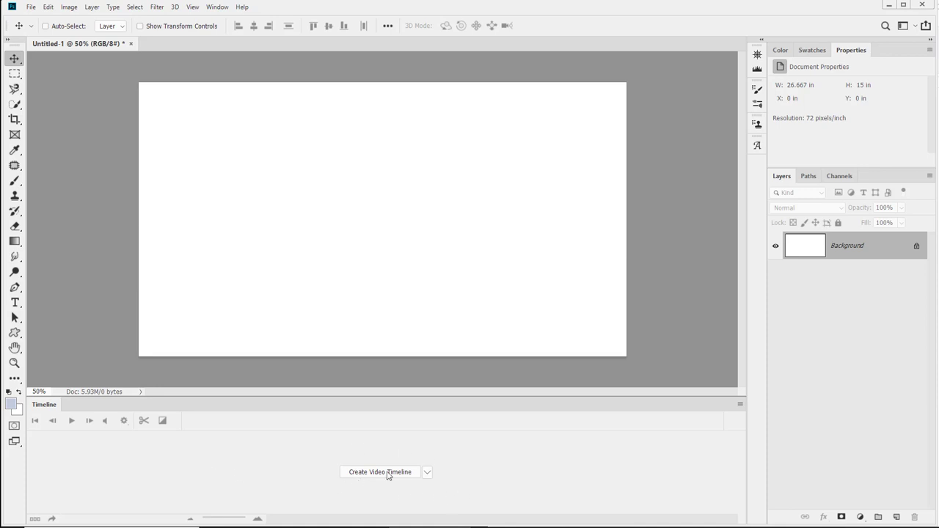
# Create a video timeline for the document.
pyautogui.click(428, 473)
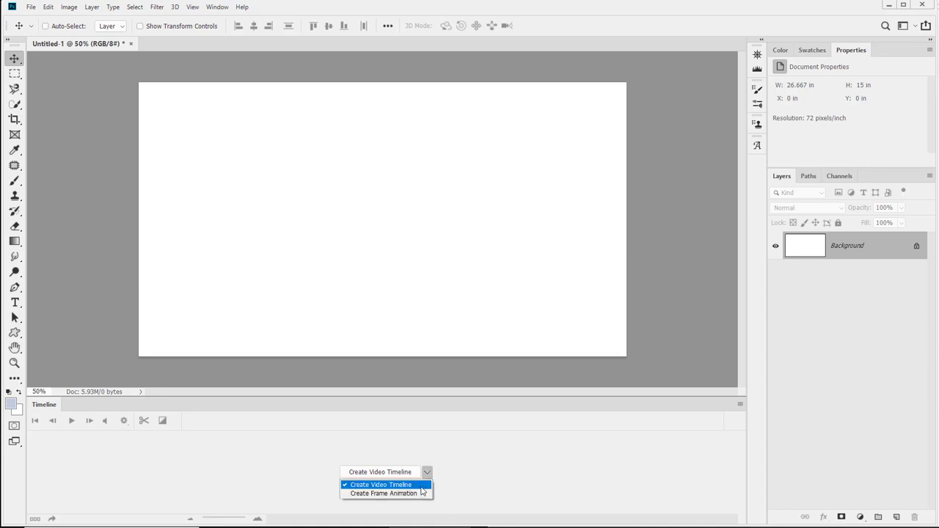
pyautogui.click(503, 460)
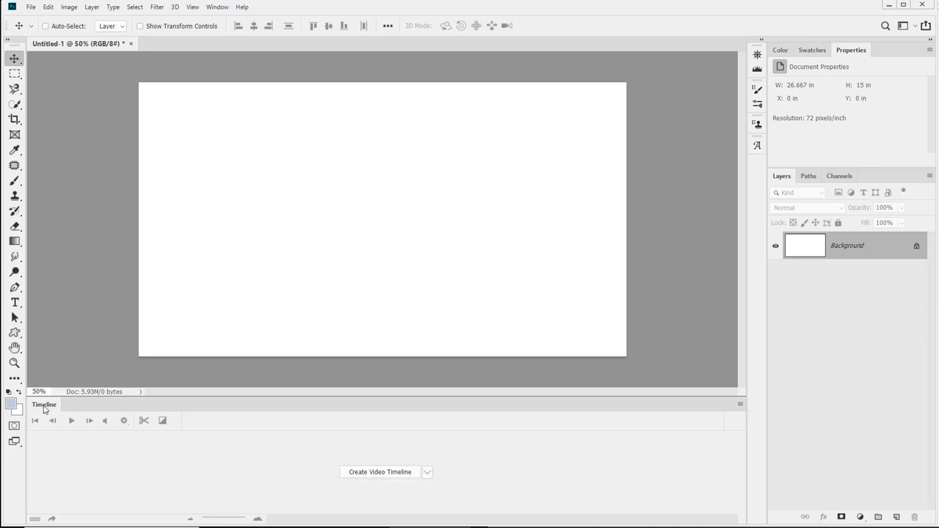
pyautogui.click(215, 7)
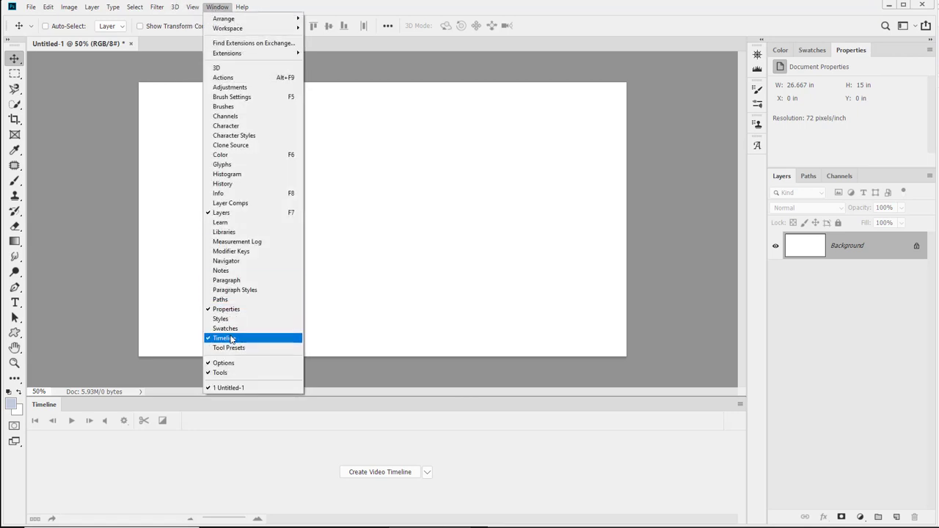
pyautogui.click(605, 485)
pyautogui.click(391, 478)
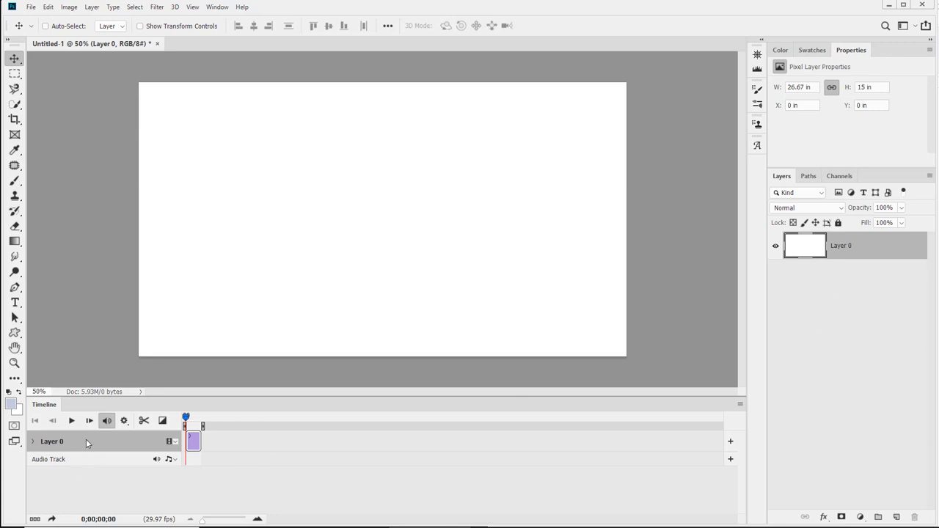
# Expand Layer 0's timeline track to show its Position, Opacity and Style properties.
pyautogui.click(33, 442)
pyautogui.click(33, 442)
pyautogui.click(33, 443)
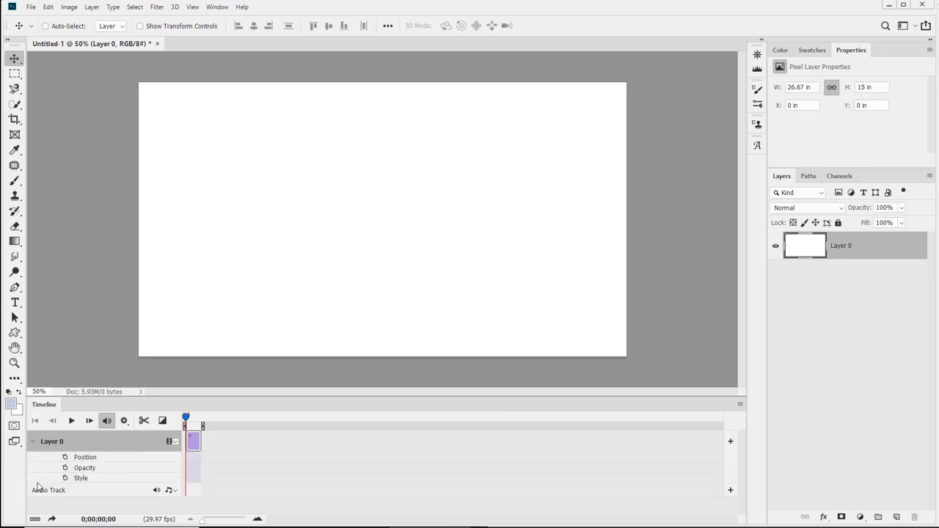
pyautogui.click(841, 314)
# Add two new empty layers and collapse Layer 0's timeline track.
pyautogui.click(899, 518)
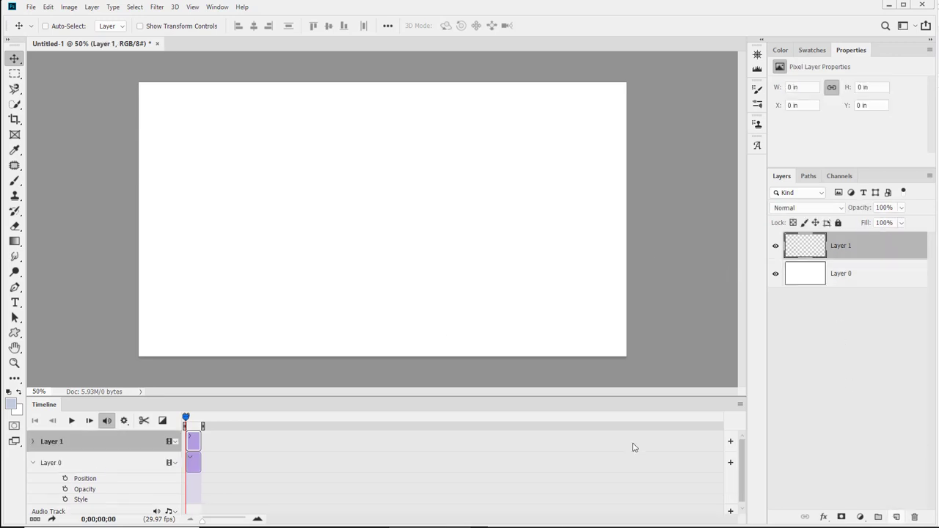
pyautogui.click(32, 463)
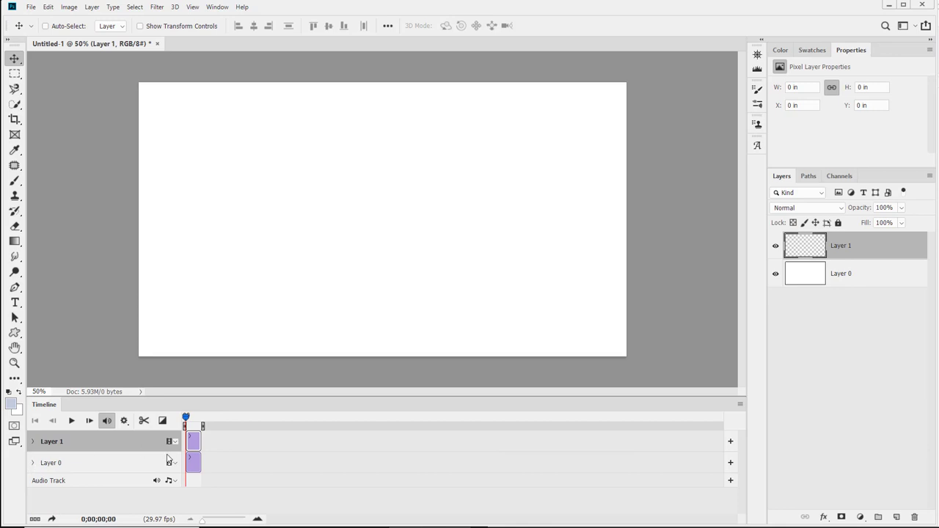
pyautogui.click(897, 517)
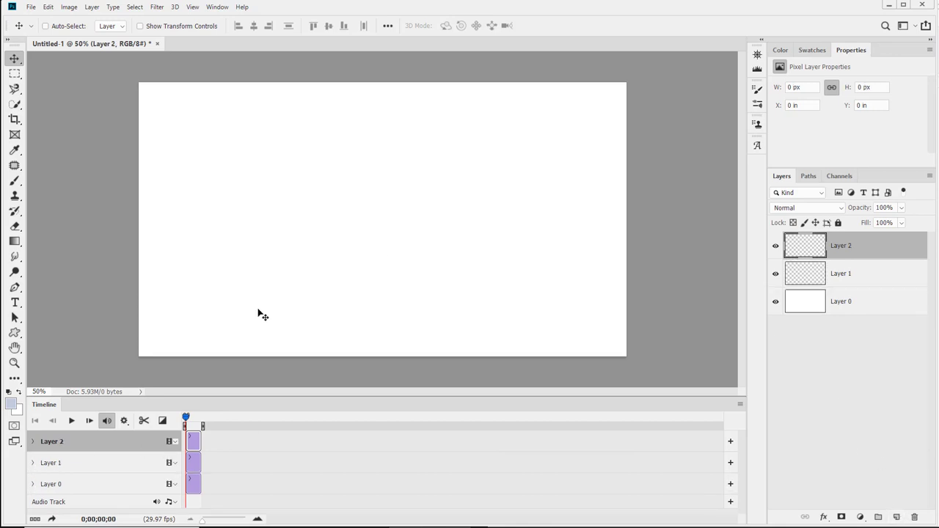
# Enlarge the timeline panel and rename Layer 0 to Background.
pyautogui.moveTo(298, 396); pyautogui.dragTo(301, 350)
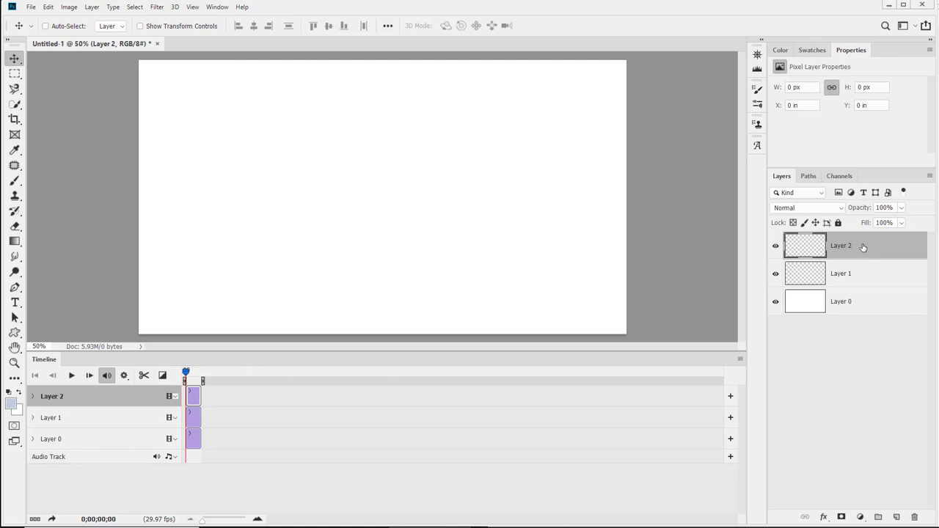
pyautogui.doubleClick(841, 302)
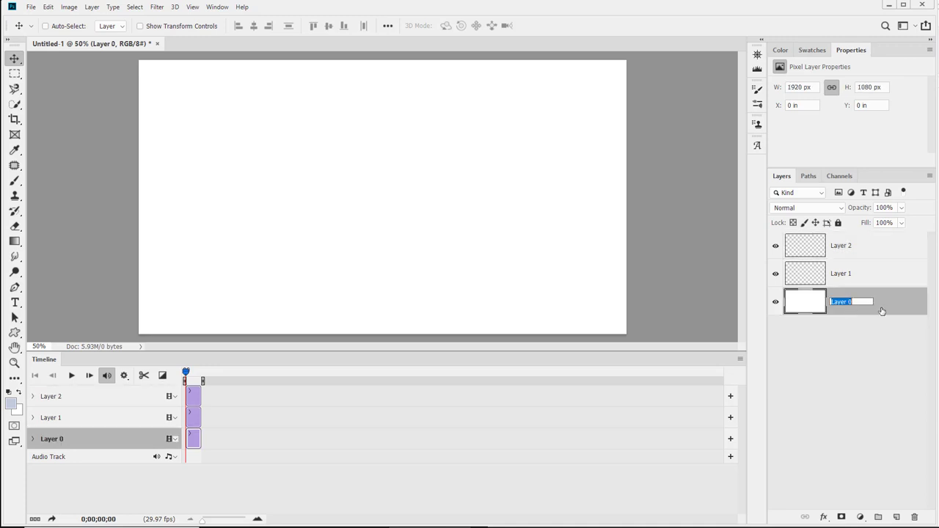
pyautogui.write('Background')
pyautogui.press('Return')
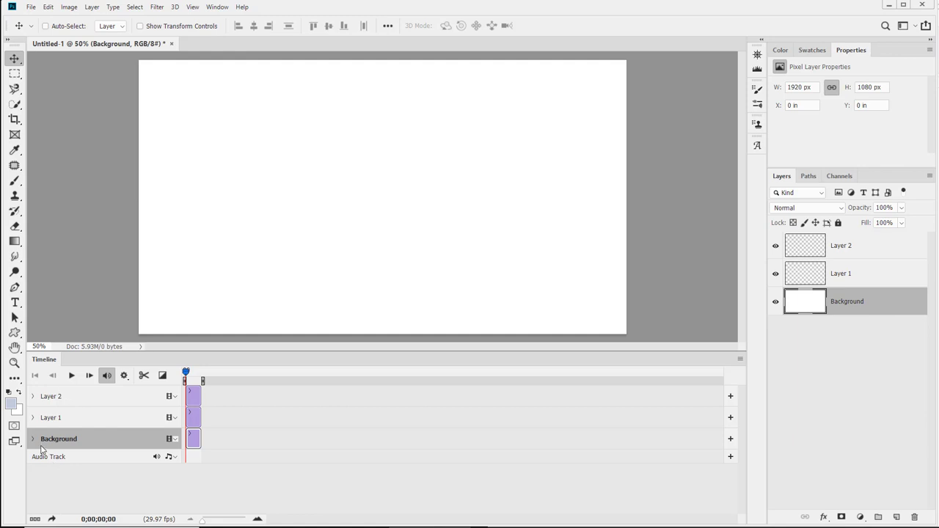
# Rename Layer 1 to Anything.
pyautogui.doubleClick(838, 273)
pyautogui.write('Anything')
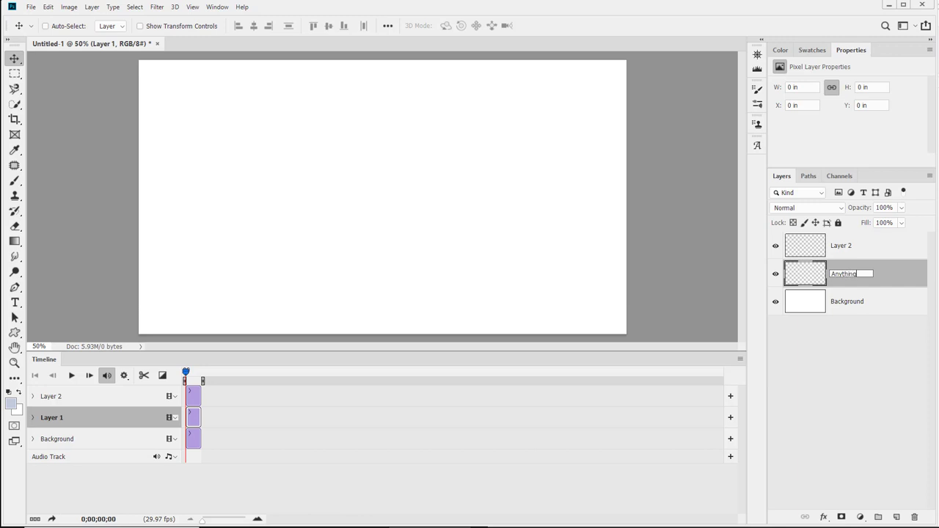
pyautogui.press('Return')
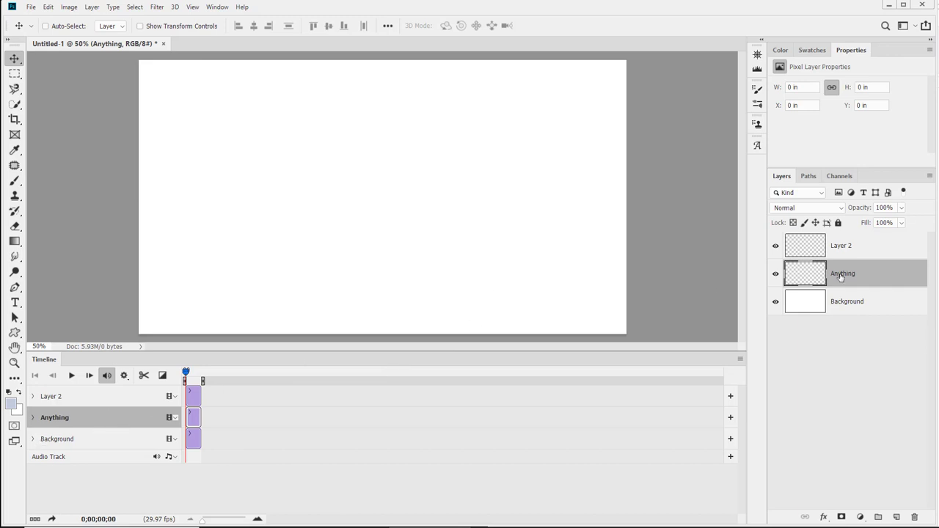
# Select the Anything layer and Layer 2 together and delete both.
pyautogui.click(774, 278)
pyautogui.click(773, 278)
pyautogui.keyDown('shift'); pyautogui.click(814, 255); pyautogui.keyUp('shift')
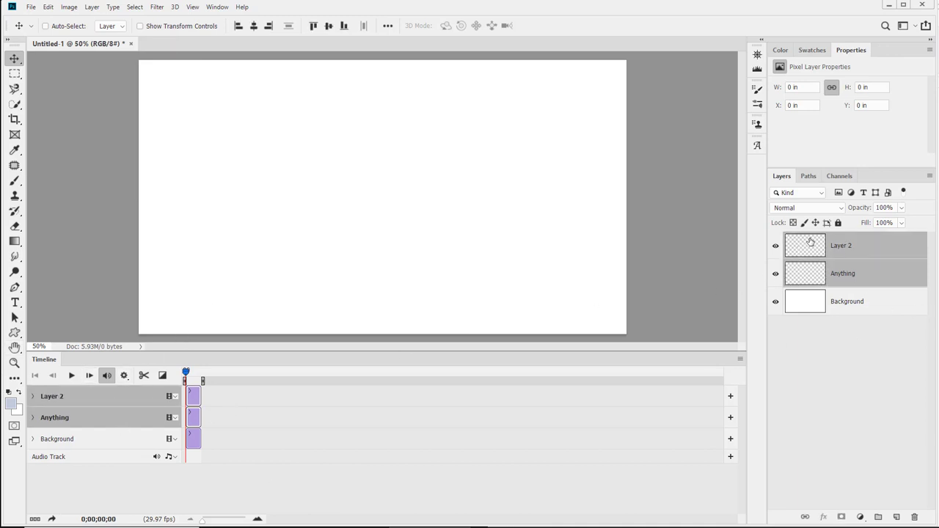
pyautogui.moveTo(809, 245); pyautogui.dragTo(915, 518)
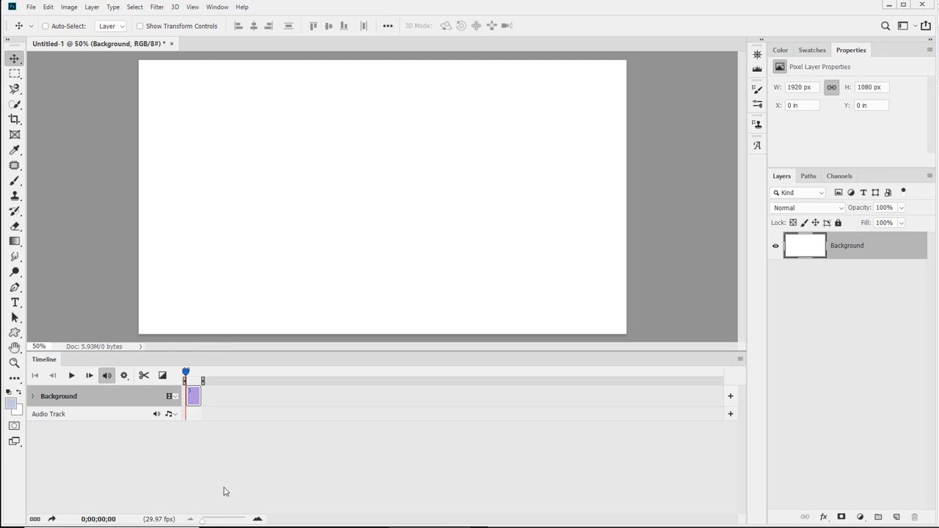
# Open the Snail With Mask file from the Week 11 Demo folder.
pyautogui.click(262, 527)
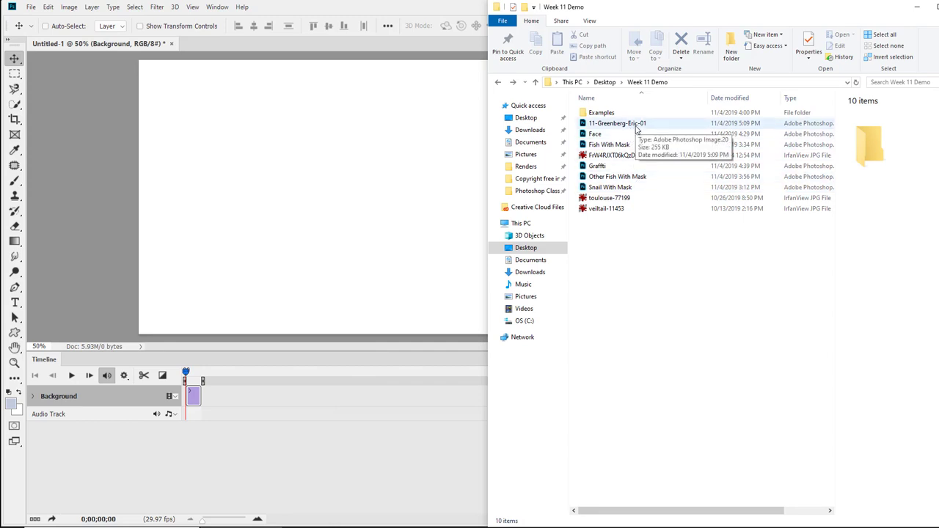
pyautogui.doubleClick(620, 189)
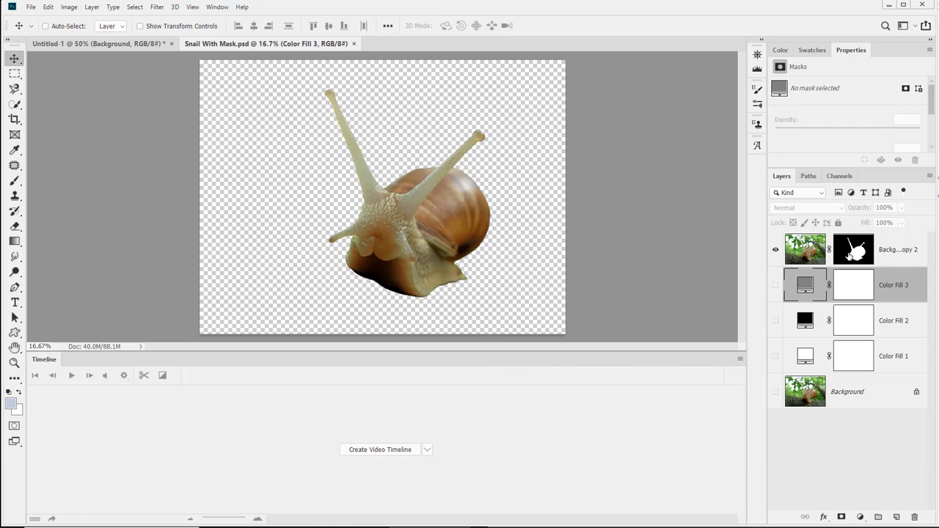
# Stamp the visible snail into a new merged layer above the masked layer and delete the empty helper layer.
pyautogui.keyDown('shift'); pyautogui.click(850, 252); pyautogui.keyUp('shift')
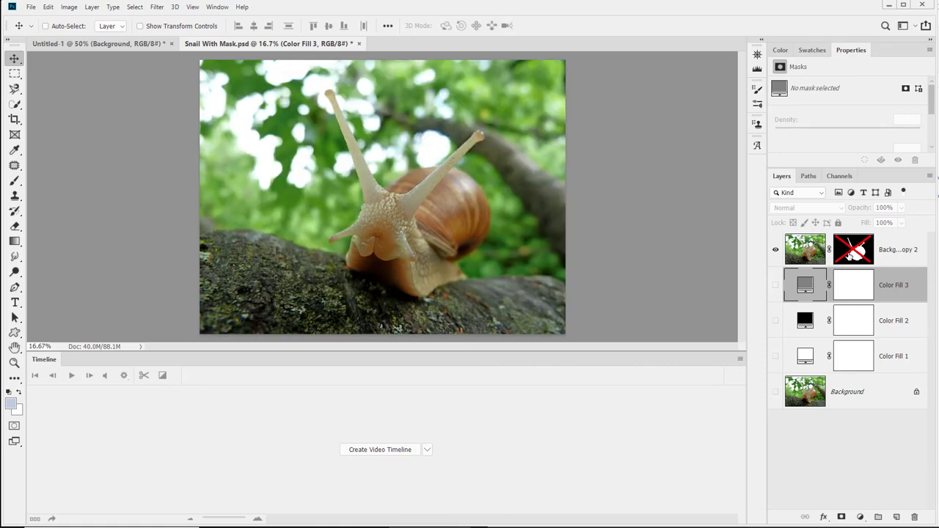
pyautogui.keyDown('shift'); pyautogui.click(850, 252); pyautogui.keyUp('shift')
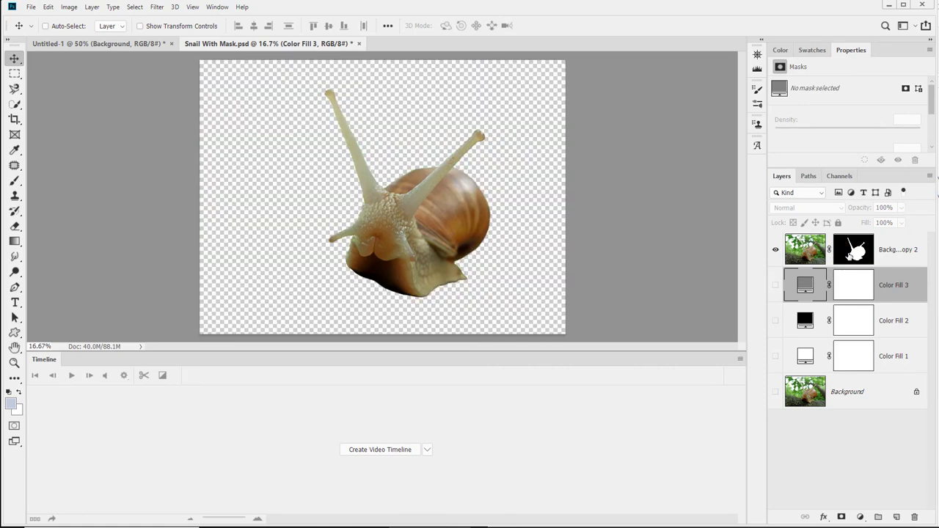
pyautogui.click(895, 517)
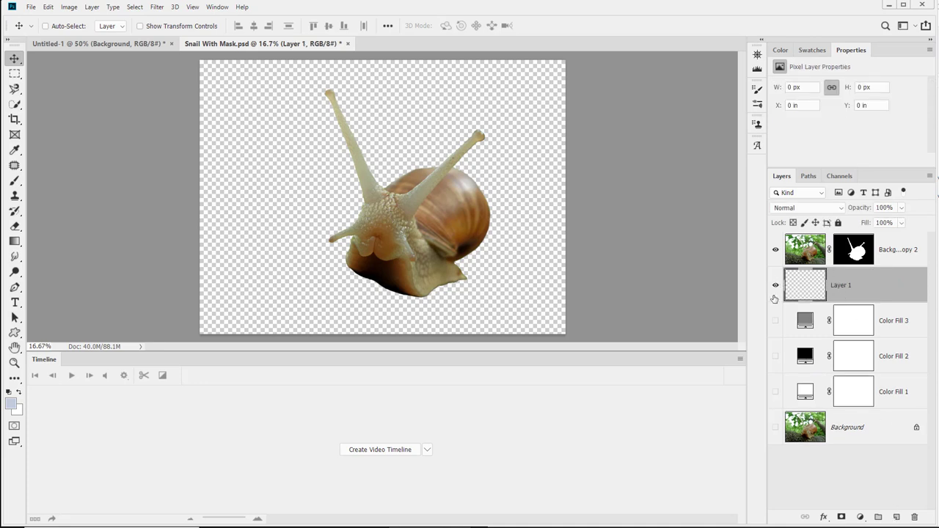
pyautogui.click(802, 259)
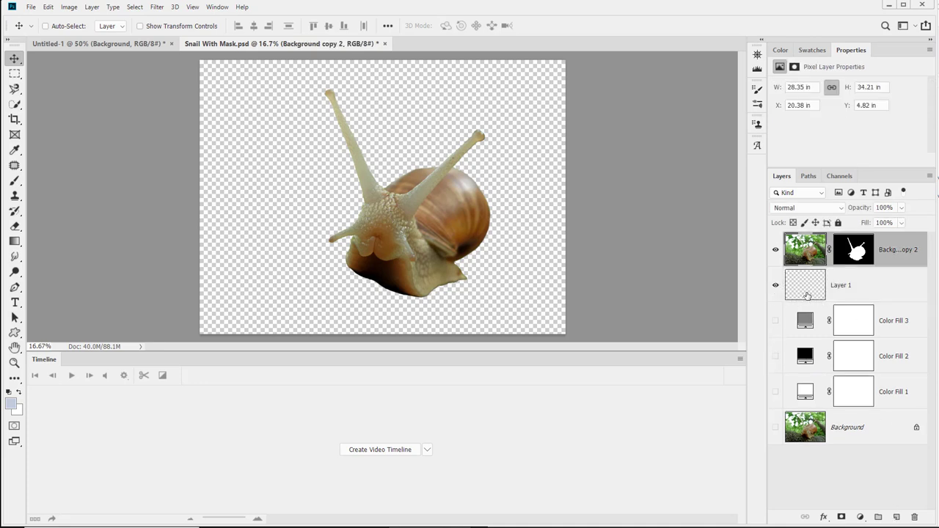
pyautogui.press('ctrl')
pyautogui.hotkey('ctrl', 'shift', 'alt', 'e')
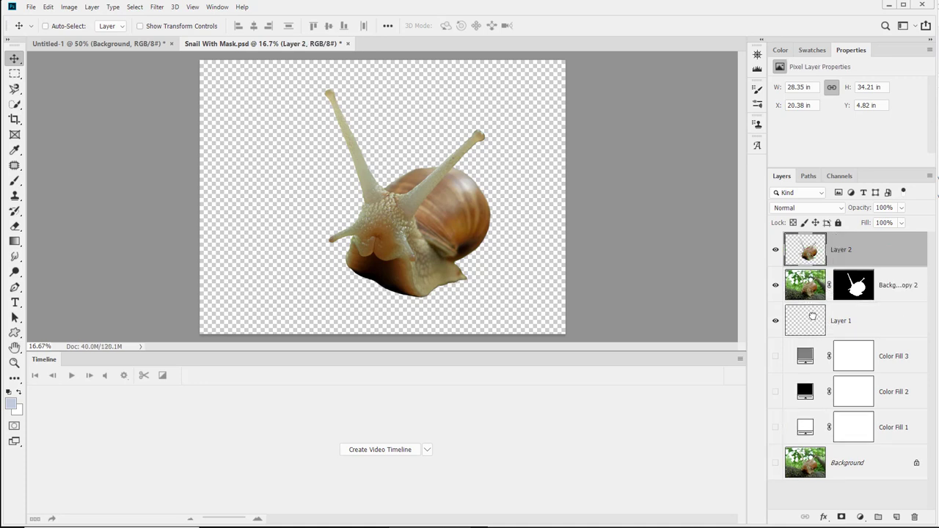
pyautogui.moveTo(810, 316); pyautogui.dragTo(916, 516)
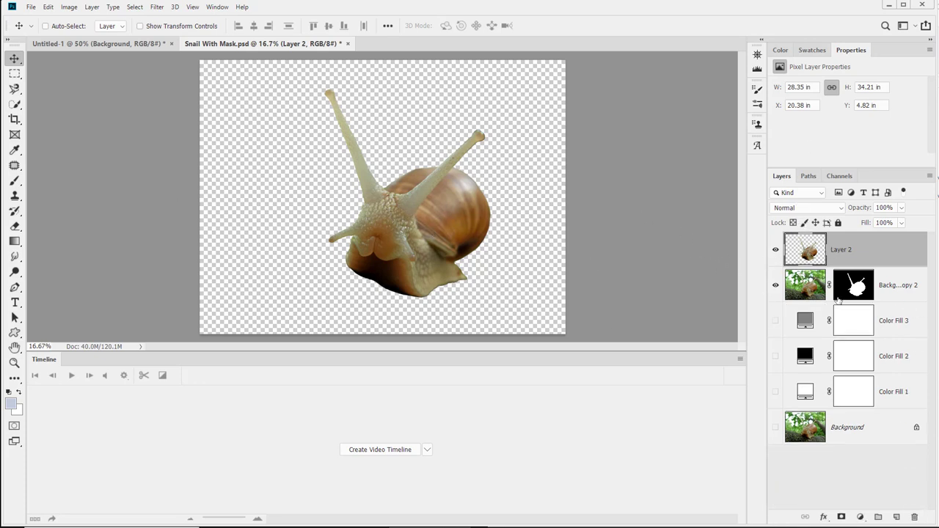
# Duplicate the merged snail layer into the Untitled-1 document, naming it Snail.
pyautogui.rightClick(866, 252)
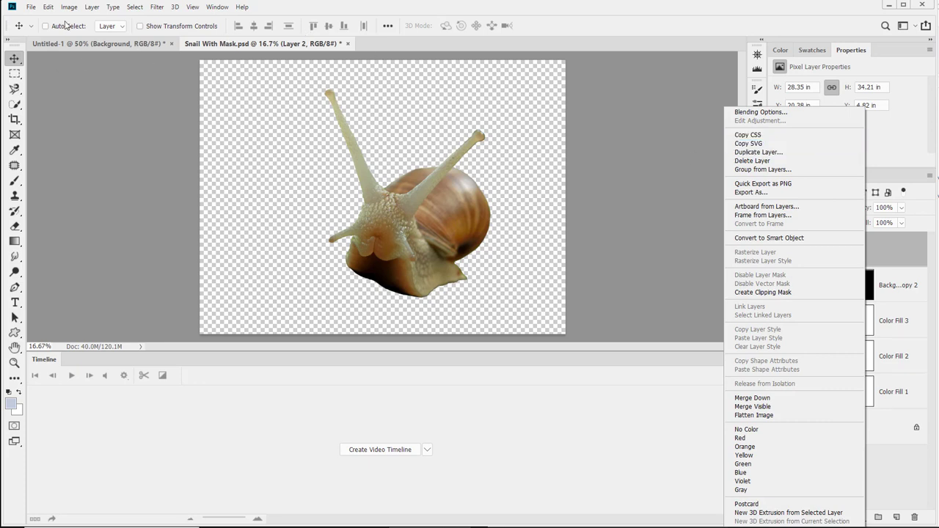
pyautogui.click(806, 157)
pyautogui.click(472, 187)
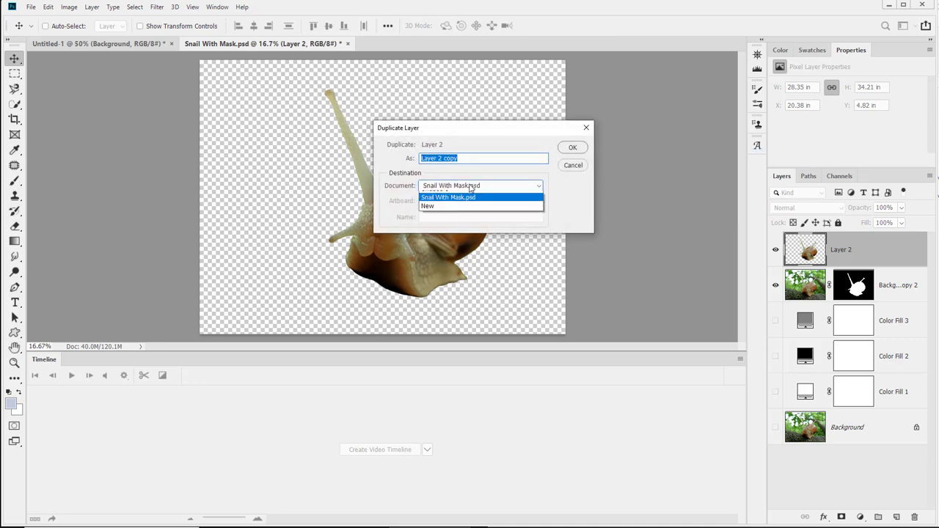
pyautogui.click(472, 195)
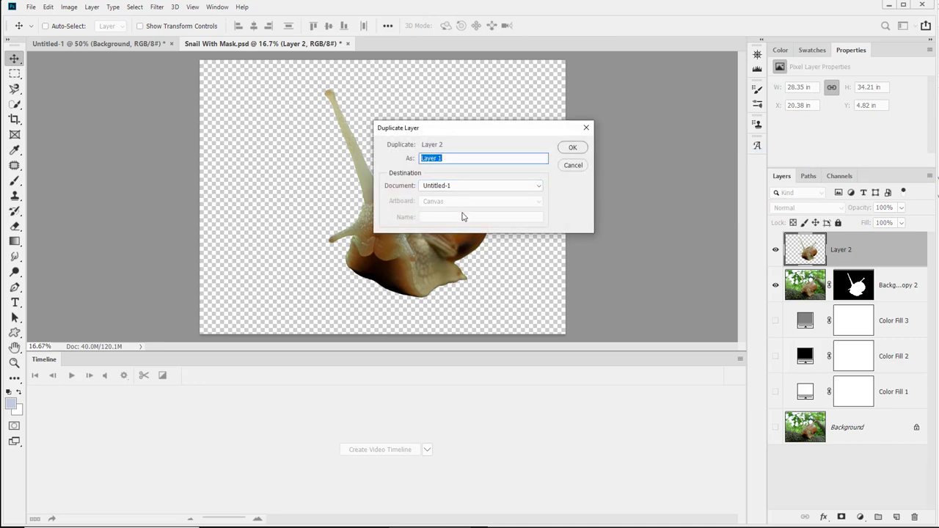
pyautogui.write('Snail')
pyautogui.press('Return')
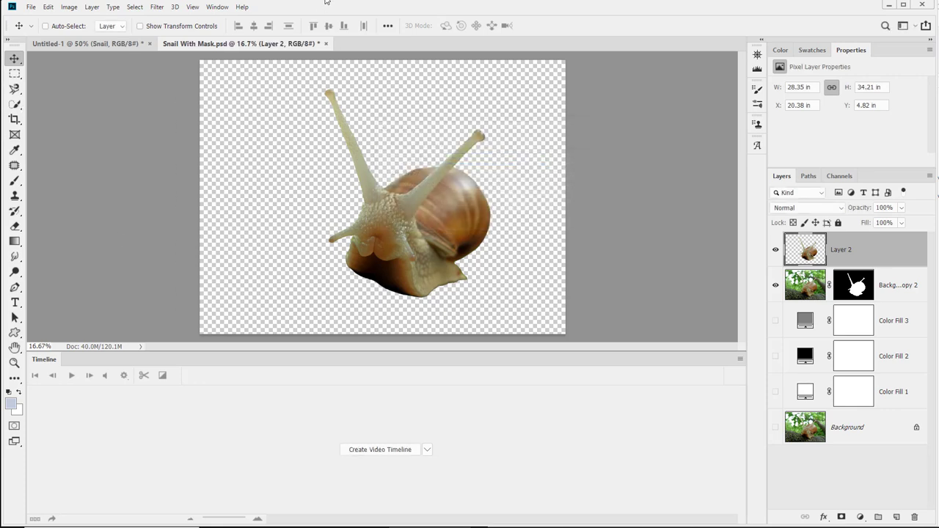
# Move the Snail layer around the Untitled-1 canvas to about X -0.68 in, Y -2.35 in.
pyautogui.click(328, 44)
pyautogui.click(479, 207)
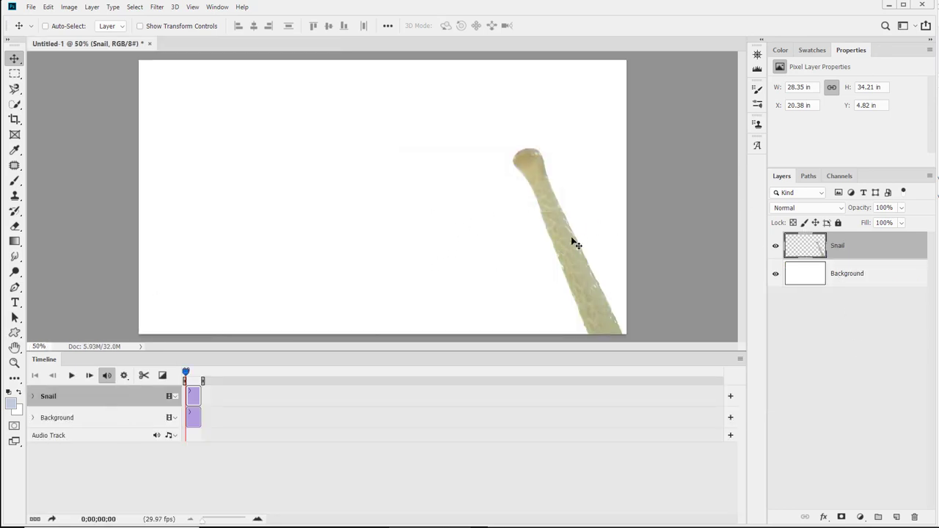
pyautogui.moveTo(574, 266); pyautogui.dragTo(209, 79)
pyautogui.moveTo(434, 277)
pyautogui.mouseDown()
pyautogui.moveTo(446, 196)
pyautogui.moveTo(455, 241)
pyautogui.mouseUp()
pyautogui.moveTo(455, 312)
pyautogui.mouseDown()
pyautogui.moveTo(451, 237)
pyautogui.moveTo(449, 259)
pyautogui.mouseUp()
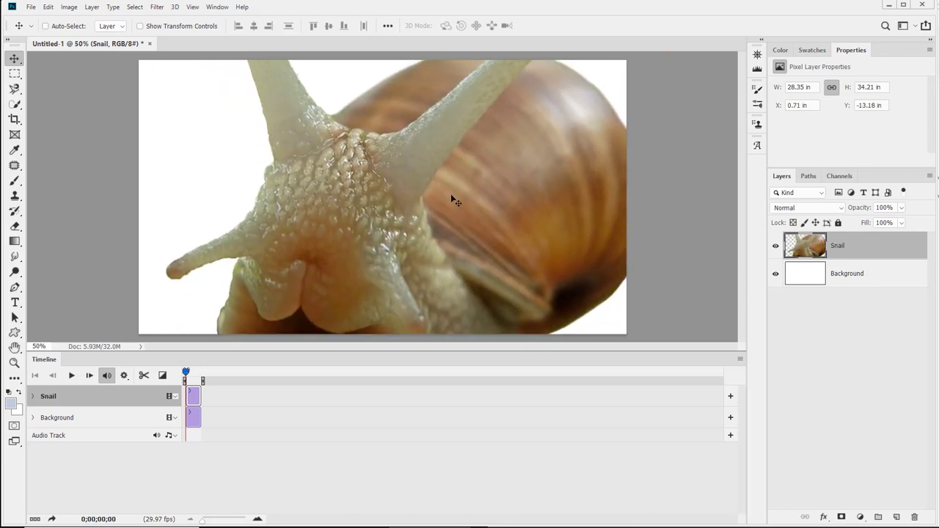
pyautogui.moveTo(450, 194); pyautogui.dragTo(454, 299)
pyautogui.moveTo(494, 174)
pyautogui.mouseDown()
pyautogui.moveTo(495, 245)
pyautogui.moveTo(467, 260)
pyautogui.mouseUp()
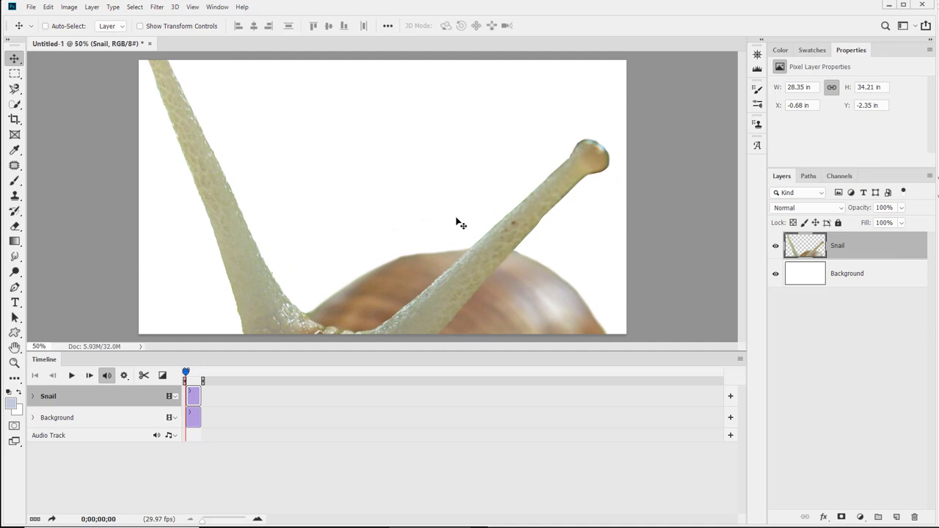
# Convert the Snail layer to a smart object and shift it on the canvas to reach its corner.
pyautogui.rightClick(880, 254)
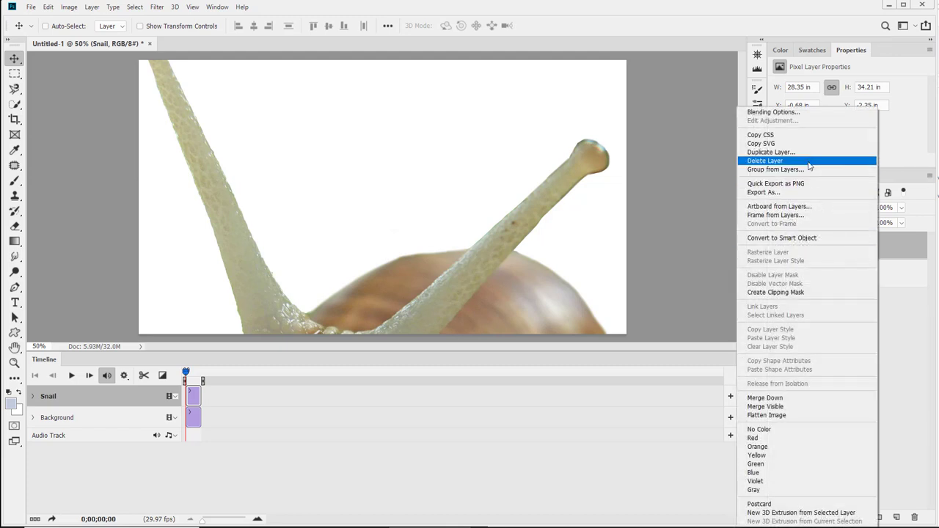
pyautogui.click(814, 239)
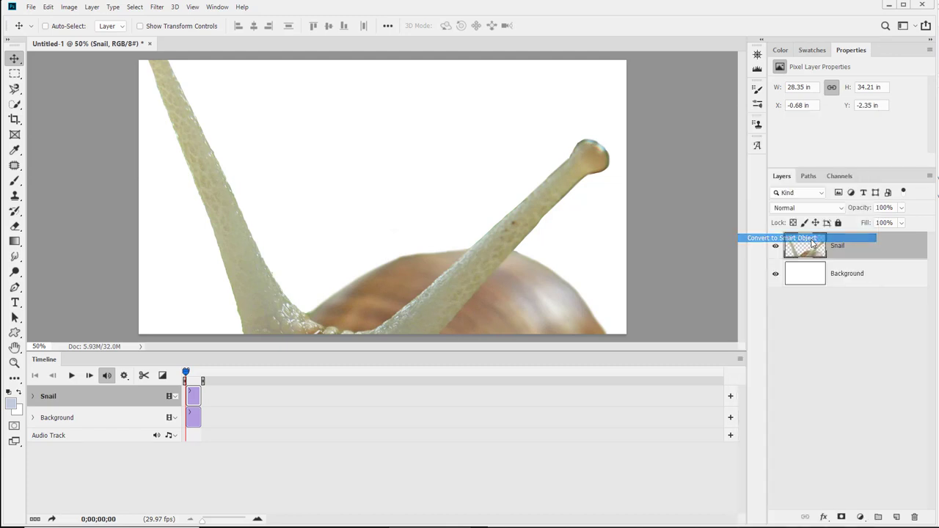
pyautogui.moveTo(218, 138); pyautogui.dragTo(289, 232)
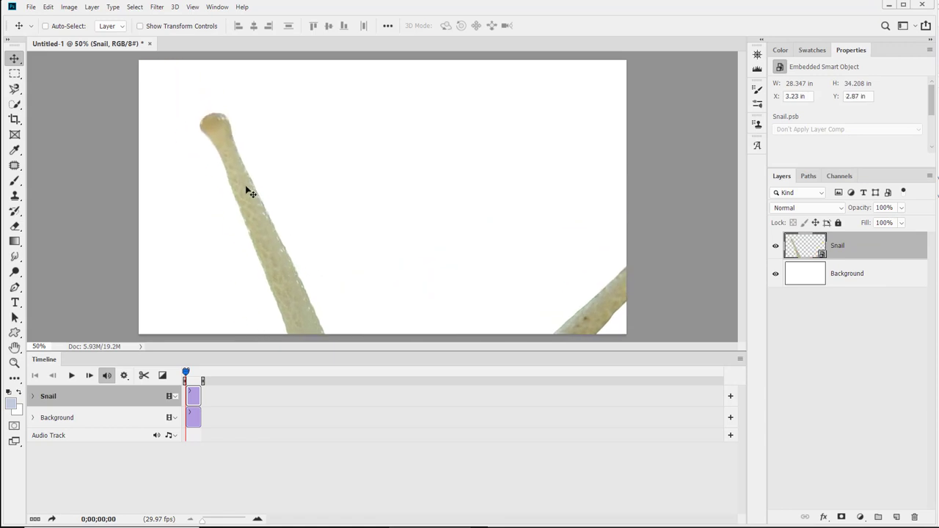
# Free-transform the snail smart object, scaling it down to about 30% and committing the transform.
pyautogui.press('ctrl')
pyautogui.hotkey('ctrl', 't')
pyautogui.moveTo(191, 110); pyautogui.dragTo(313, 205)
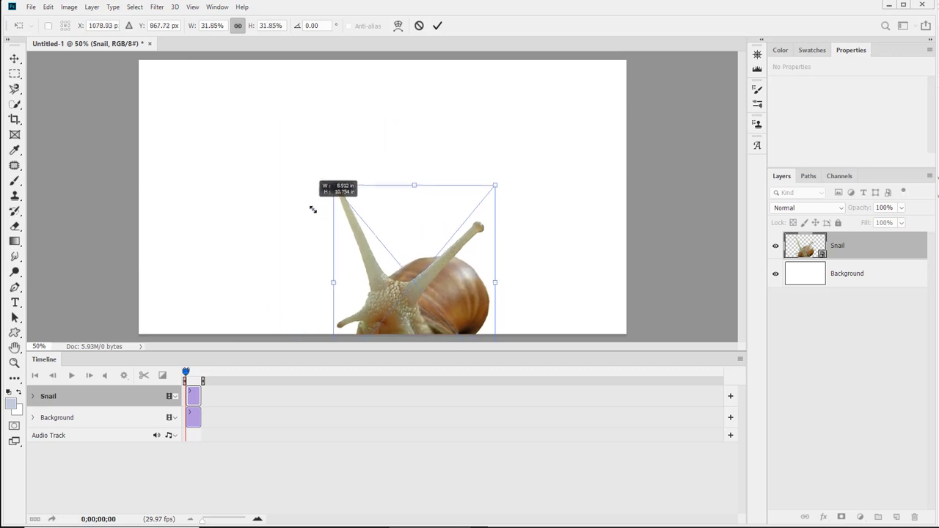
pyautogui.moveTo(428, 280); pyautogui.dragTo(411, 188)
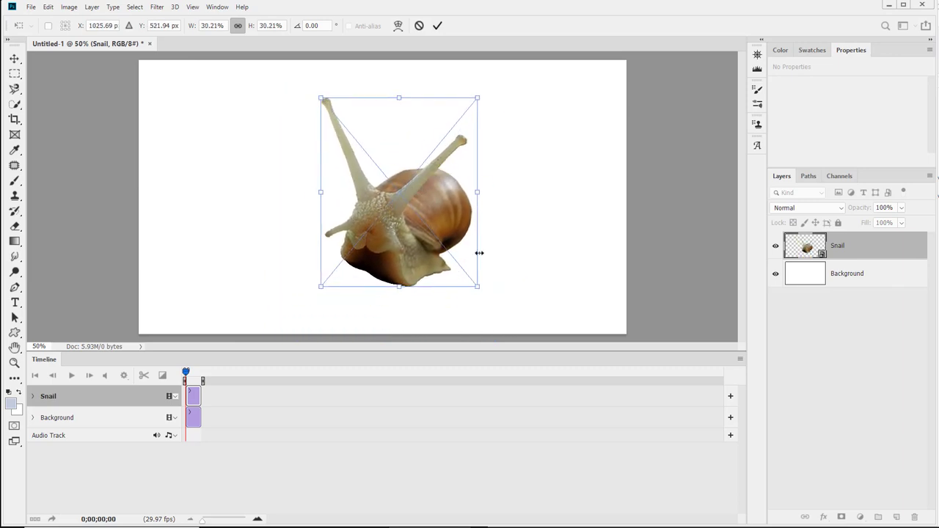
pyautogui.moveTo(438, 233); pyautogui.dragTo(455, 262)
pyautogui.press('Return')
# Move the scaled snail to about X 12.98 in, Y 2.02 in, right of the canvas centre.
pyautogui.moveTo(312, 250); pyautogui.dragTo(447, 252)
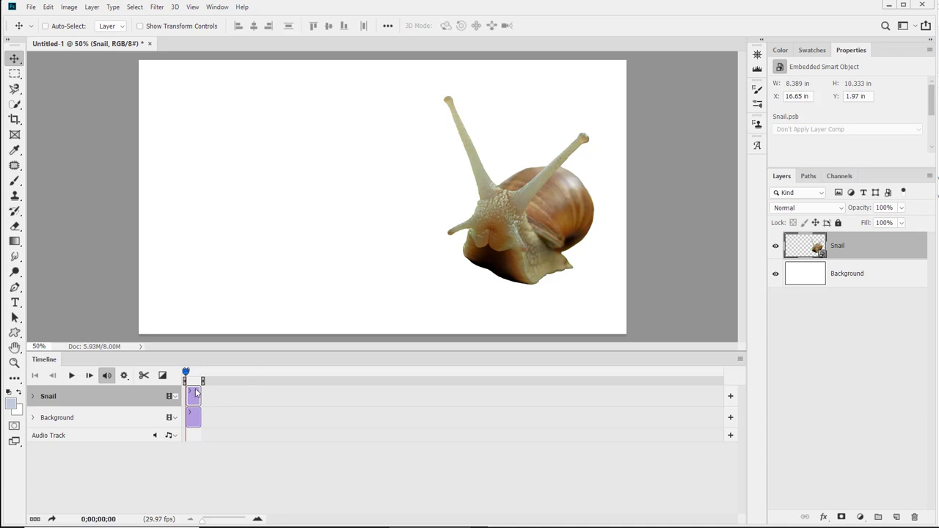
pyautogui.moveTo(522, 216); pyautogui.dragTo(734, 222)
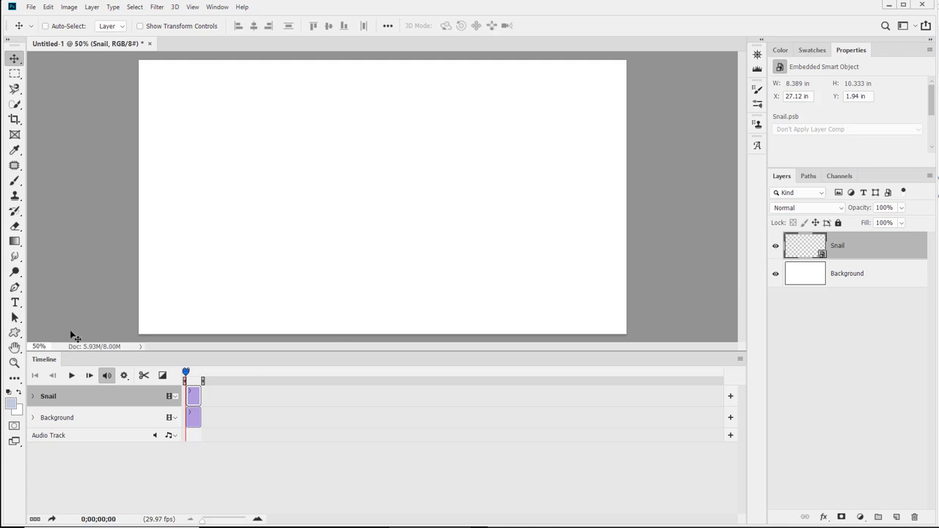
pyautogui.moveTo(593, 248); pyautogui.dragTo(335, 248)
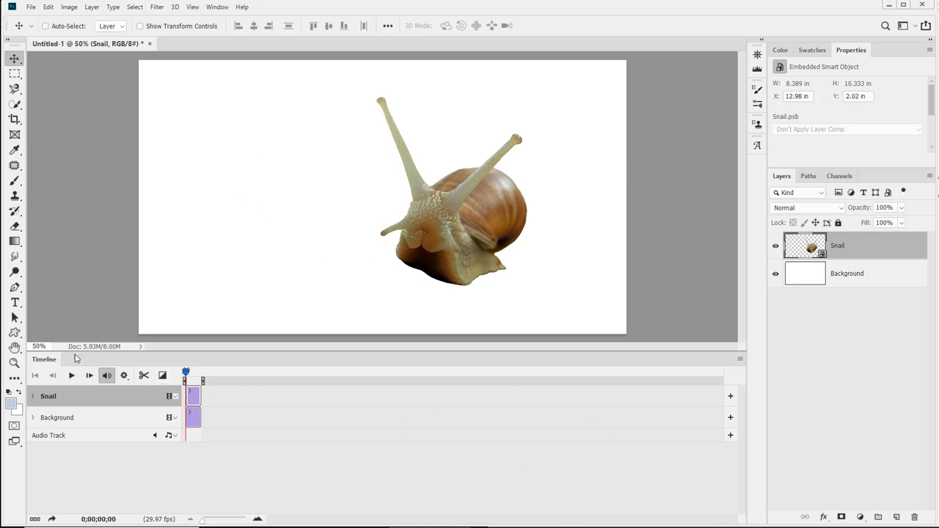
pyautogui.click(740, 361)
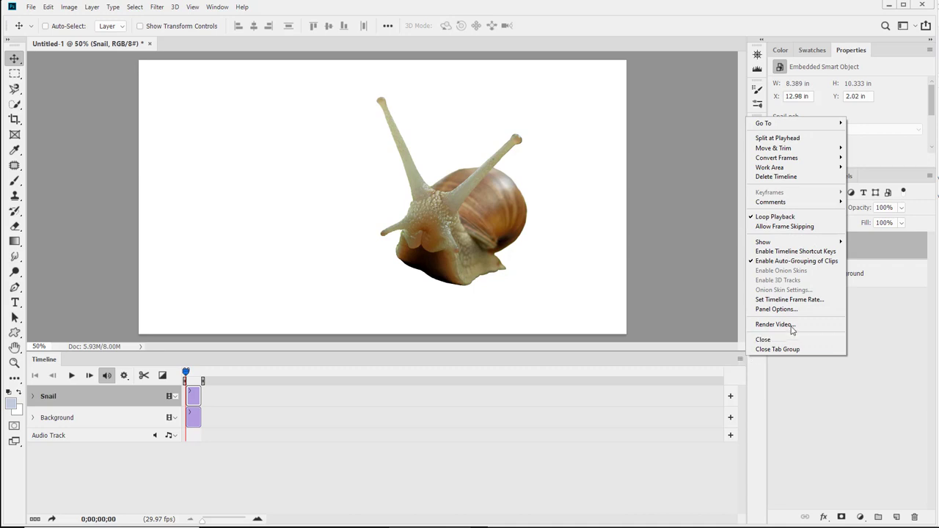
pyautogui.moveTo(783, 125)
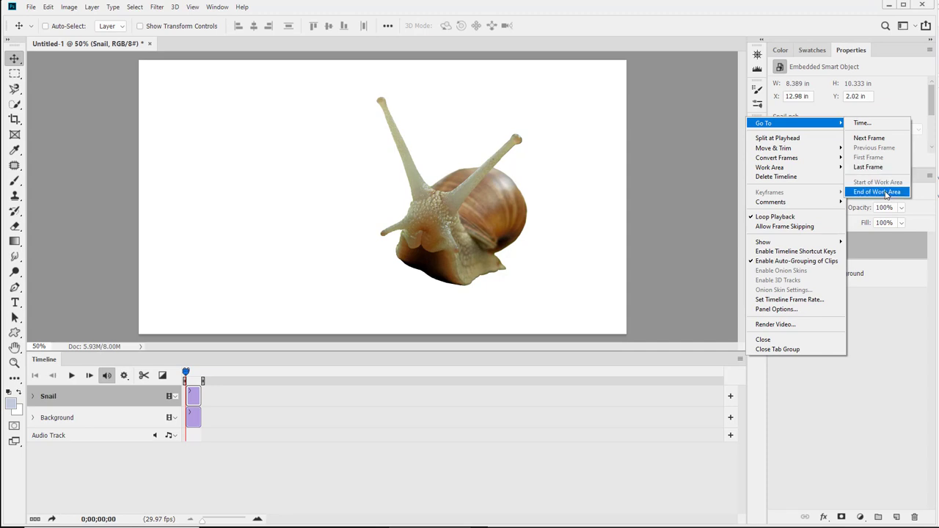
pyautogui.click(226, 466)
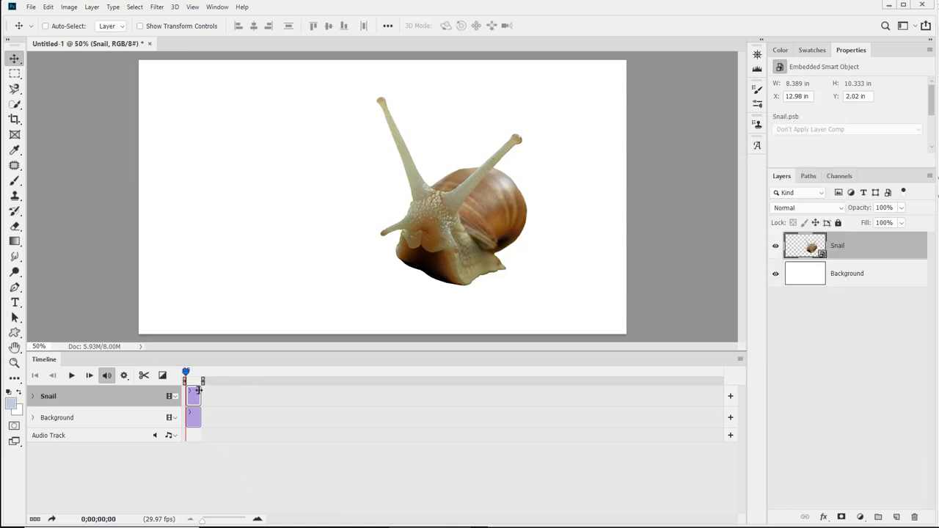
pyautogui.click(34, 520)
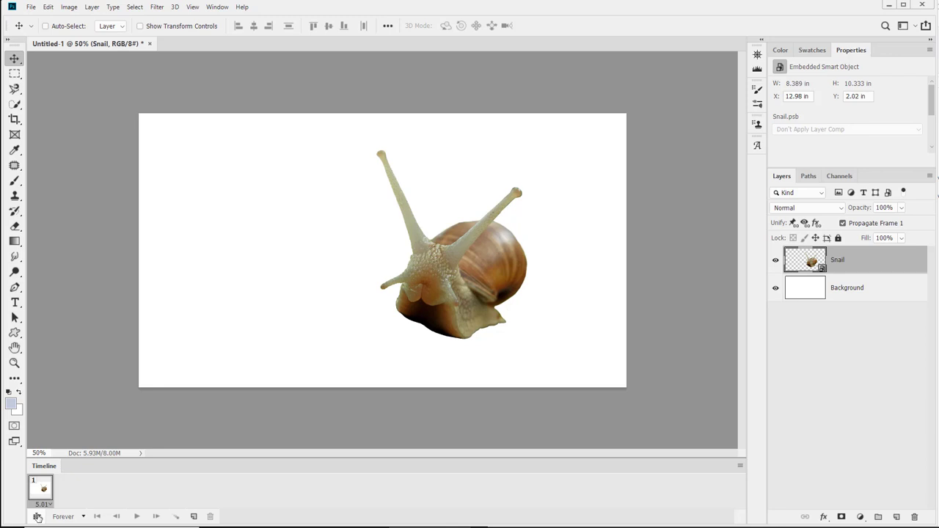
pyautogui.click(37, 518)
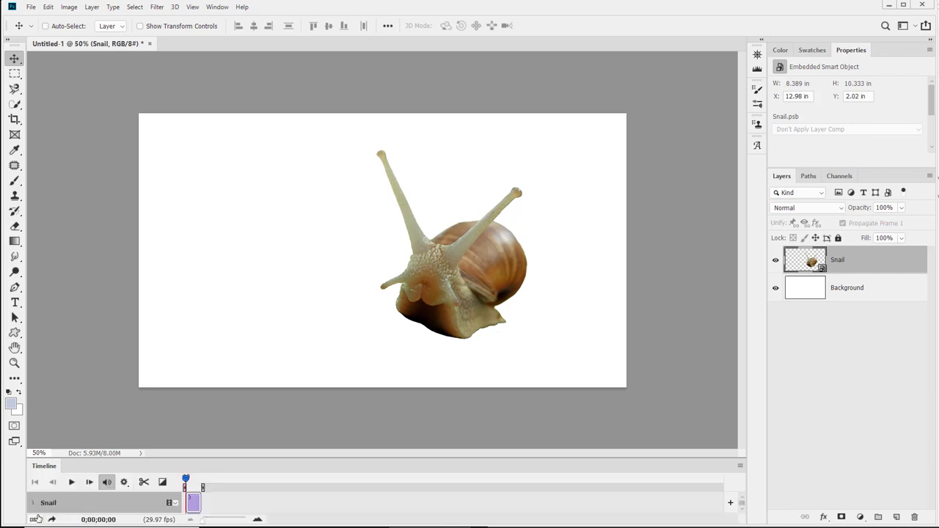
# Extend the Background clip's duration on the timeline, leaving the Snail clip at its original length.
pyautogui.moveTo(201, 397); pyautogui.dragTo(342, 391)
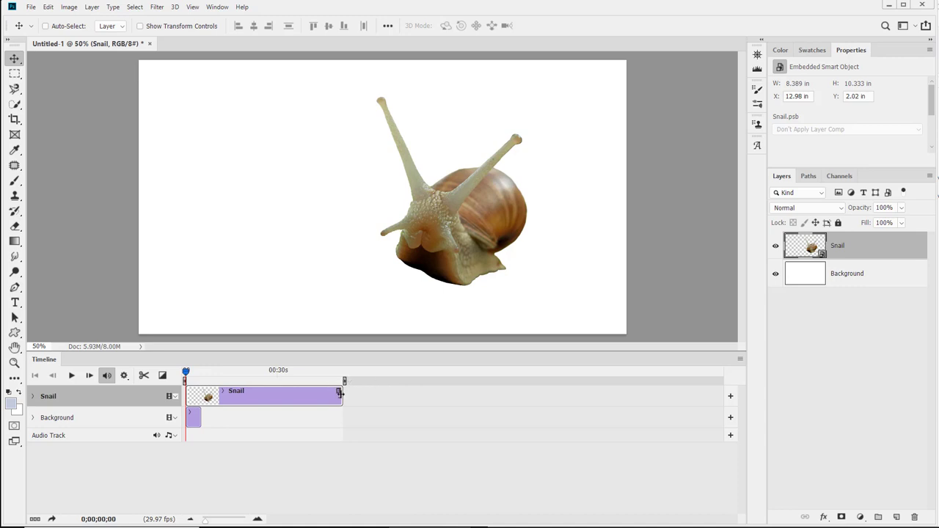
pyautogui.moveTo(340, 395); pyautogui.dragTo(203, 396)
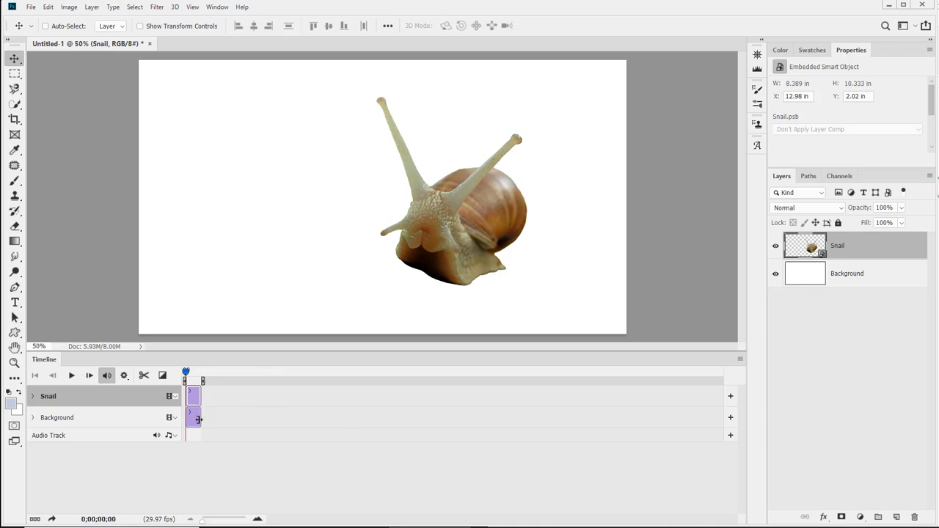
pyautogui.moveTo(198, 420); pyautogui.dragTo(258, 420)
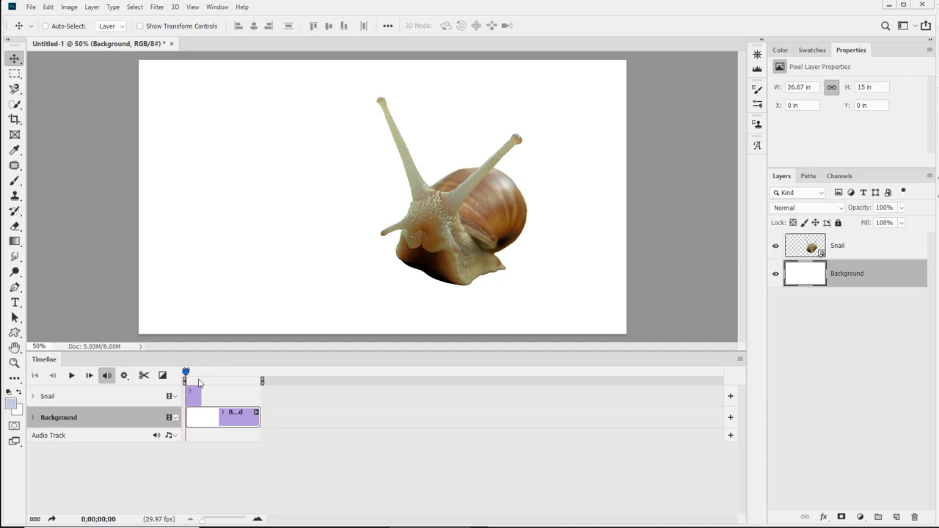
pyautogui.moveTo(186, 375); pyautogui.dragTo(195, 376)
# Set the timeline frame rate to 12 fps.
pyautogui.click(741, 360)
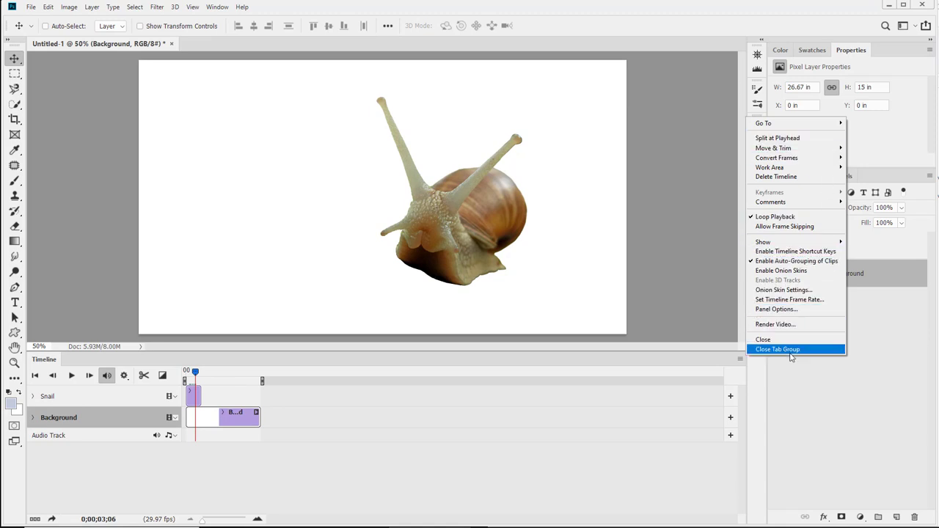
pyautogui.click(802, 303)
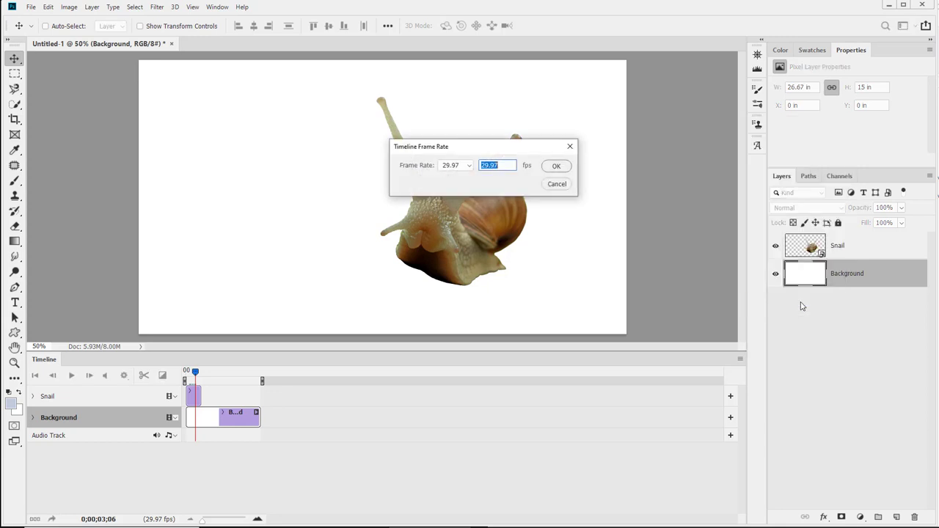
pyautogui.click(470, 167)
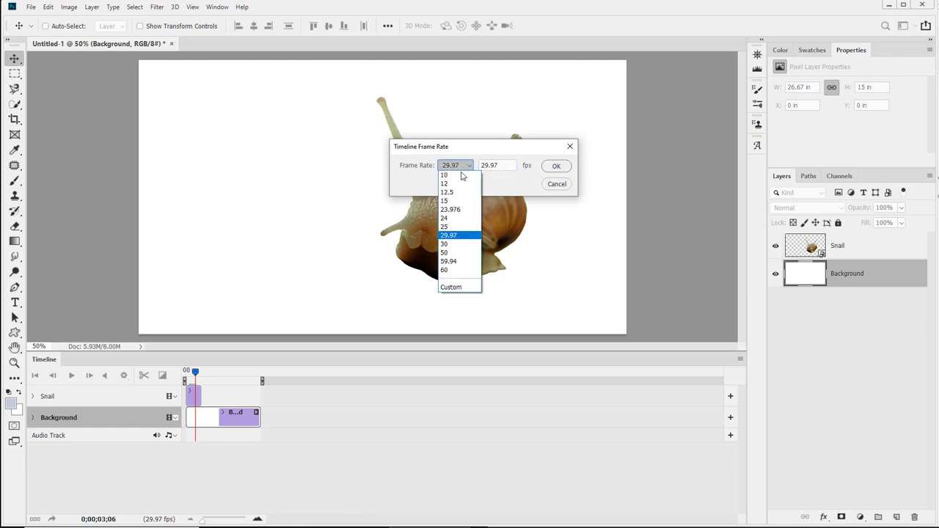
pyautogui.click(461, 185)
pyautogui.moveTo(508, 163); pyautogui.dragTo(465, 169)
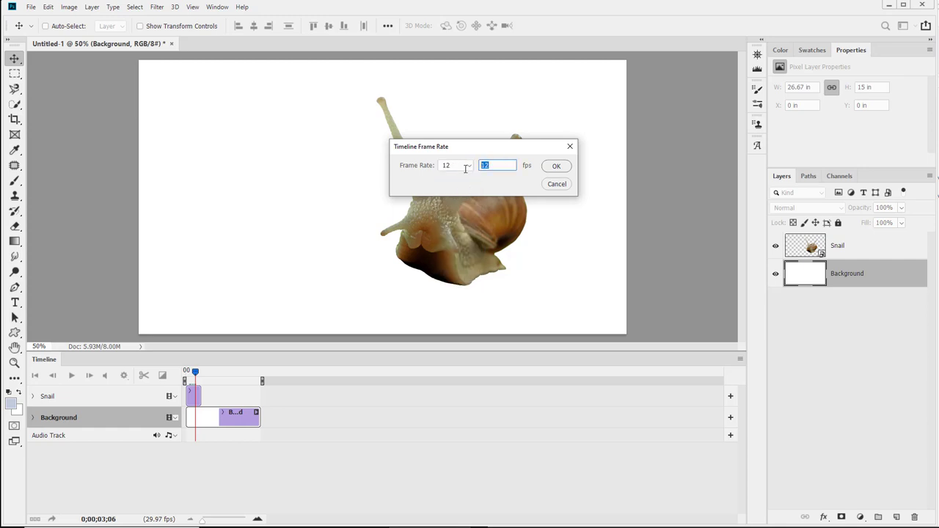
pyautogui.click(557, 166)
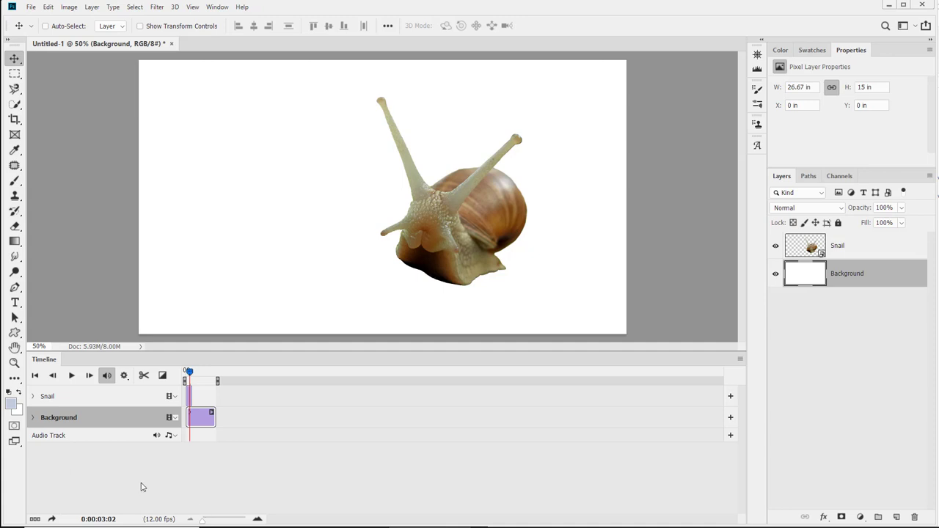
# Select the Snail clip, place the playhead, and split the clip at the playhead.
pyautogui.click(740, 359)
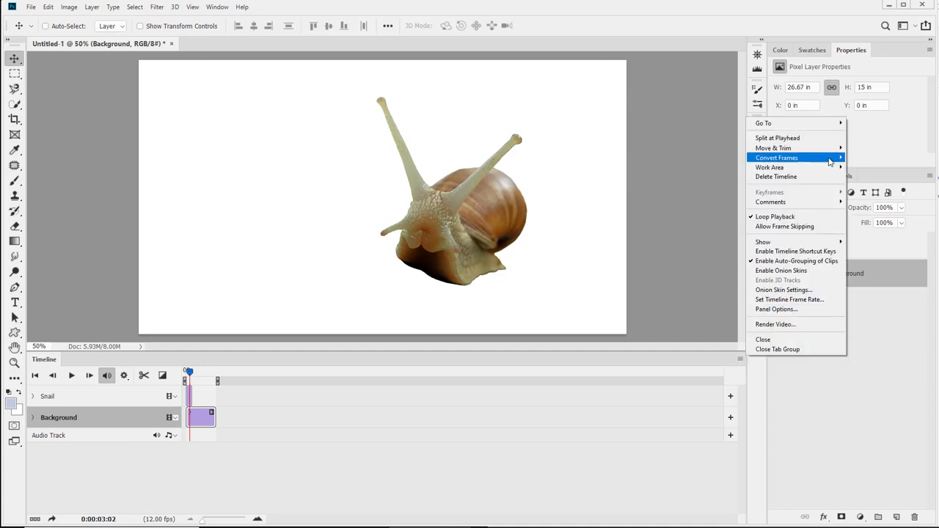
pyautogui.moveTo(805, 127)
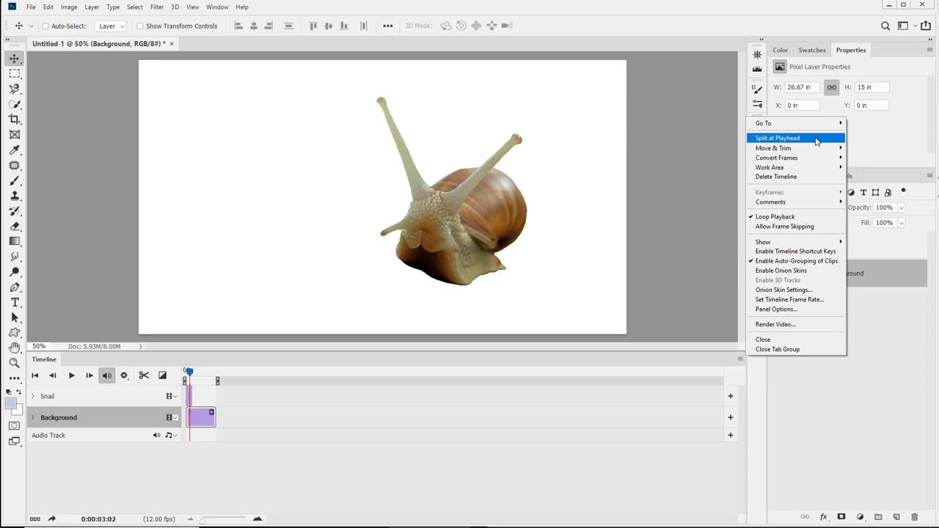
pyautogui.click(193, 401)
pyautogui.moveTo(191, 398); pyautogui.dragTo(197, 375)
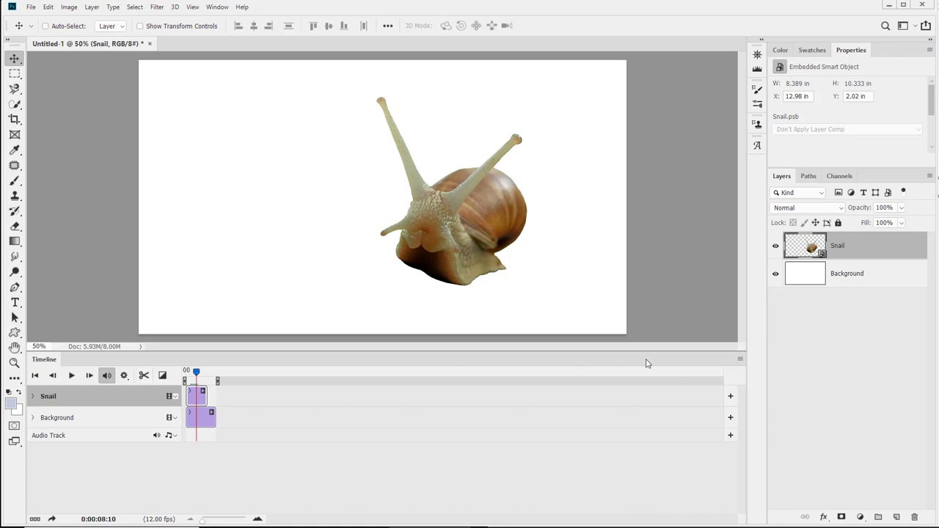
pyautogui.click(740, 359)
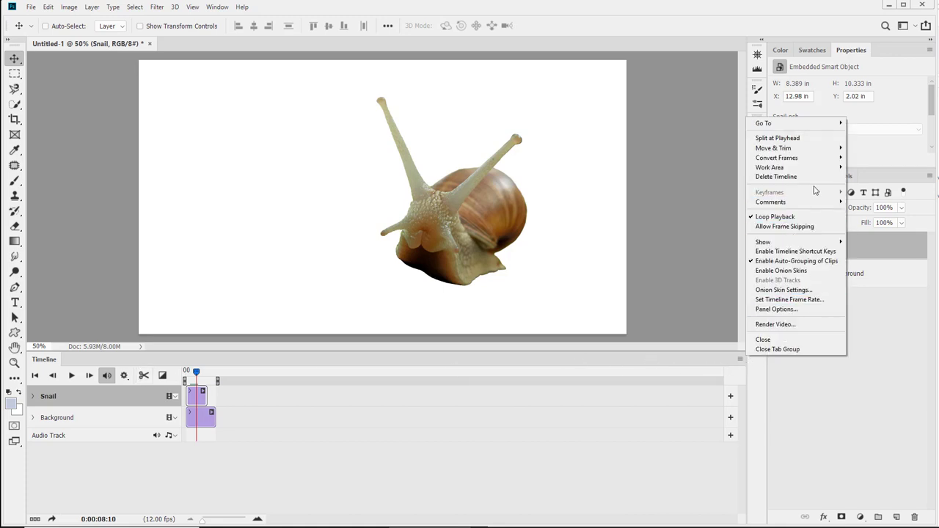
pyautogui.click(807, 138)
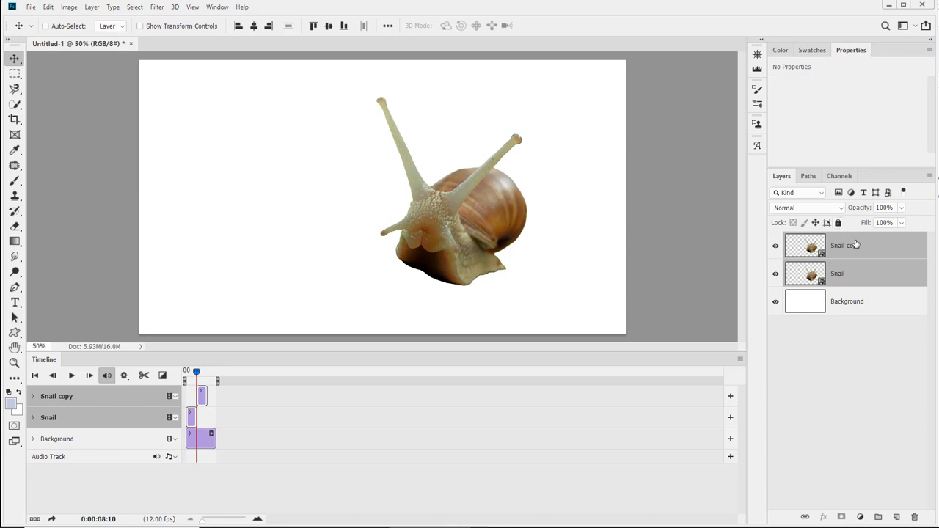
# Zoom the timeline and delete the Snail copy layer.
pyautogui.click(856, 246)
pyautogui.moveTo(857, 248); pyautogui.dragTo(857, 283)
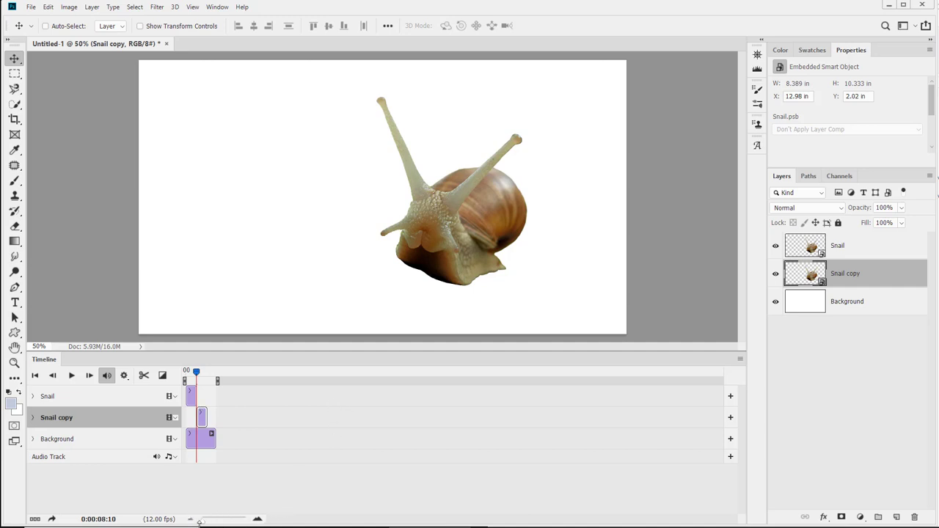
pyautogui.moveTo(195, 521); pyautogui.dragTo(214, 522)
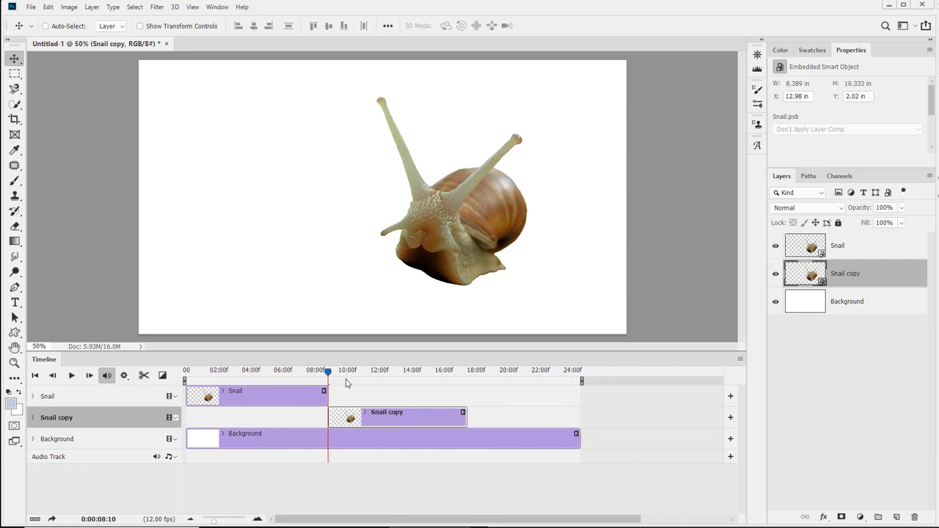
pyautogui.moveTo(831, 273); pyautogui.dragTo(915, 517)
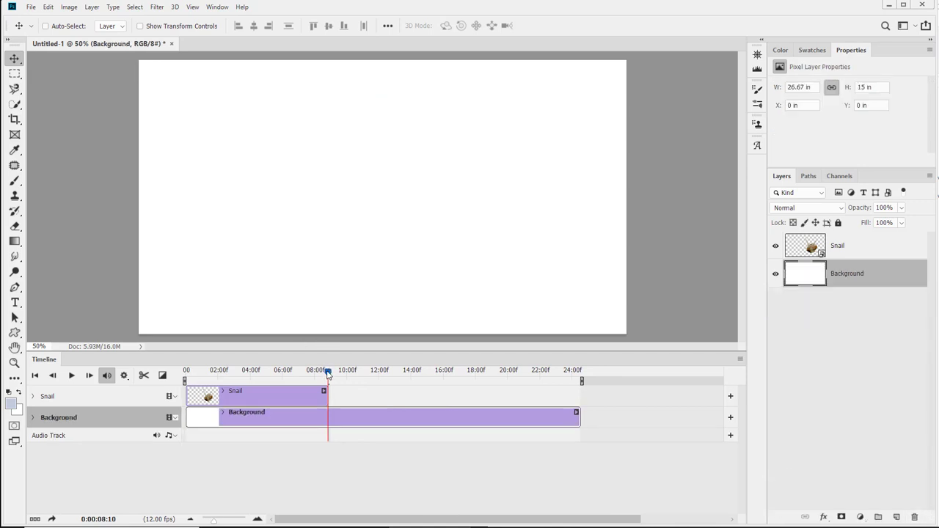
# Scrub the playhead and extend the Snail clip to end with the Background clip.
pyautogui.moveTo(330, 372); pyautogui.dragTo(234, 372)
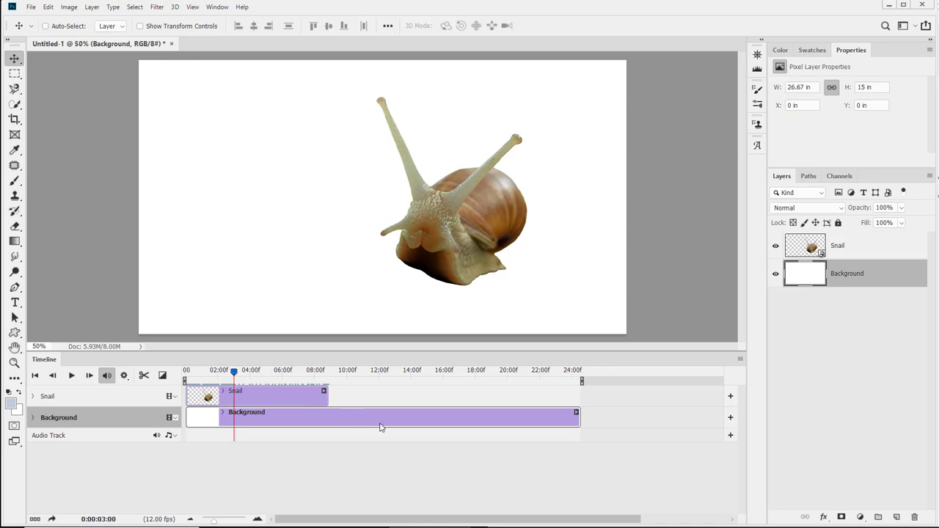
pyautogui.moveTo(234, 372); pyautogui.dragTo(357, 388)
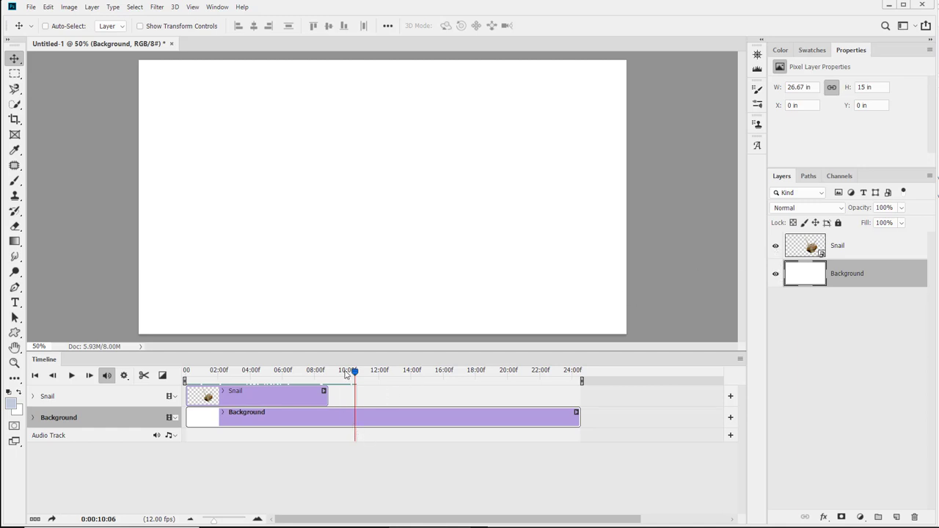
pyautogui.moveTo(354, 373)
pyautogui.mouseDown()
pyautogui.moveTo(317, 380)
pyautogui.moveTo(366, 380)
pyautogui.moveTo(354, 380)
pyautogui.mouseUp()
pyautogui.moveTo(326, 395); pyautogui.dragTo(579, 398)
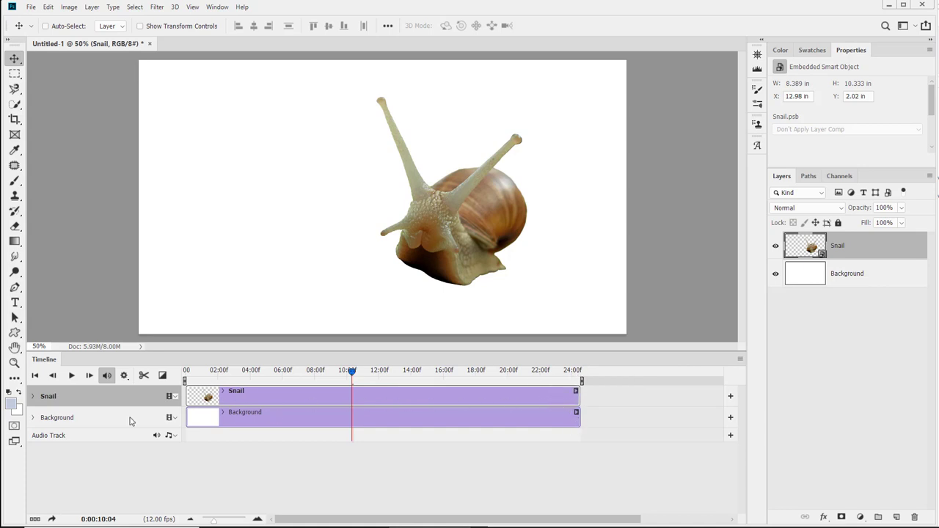
# Split the Snail clip at the playhead and undo the split.
pyautogui.click(144, 376)
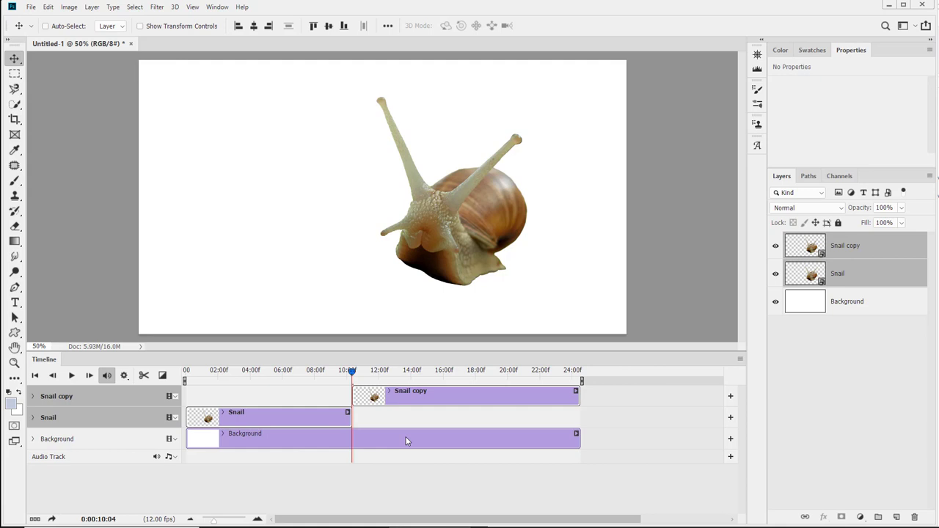
pyautogui.hotkey('ctrl', 'z')
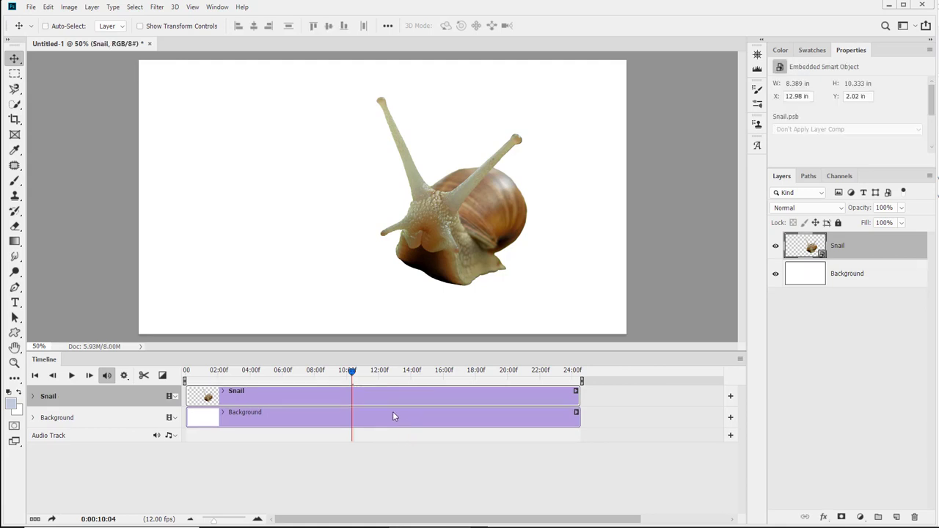
pyautogui.keyDown('shift'); pyautogui.click(393, 412); pyautogui.keyUp('shift')
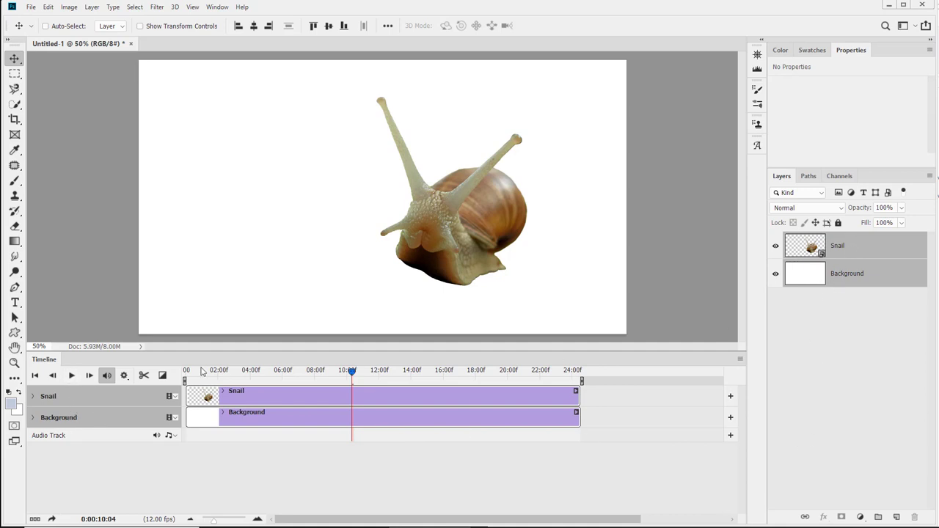
# Split the clips at the playhead once more and undo that split.
pyautogui.click(108, 375)
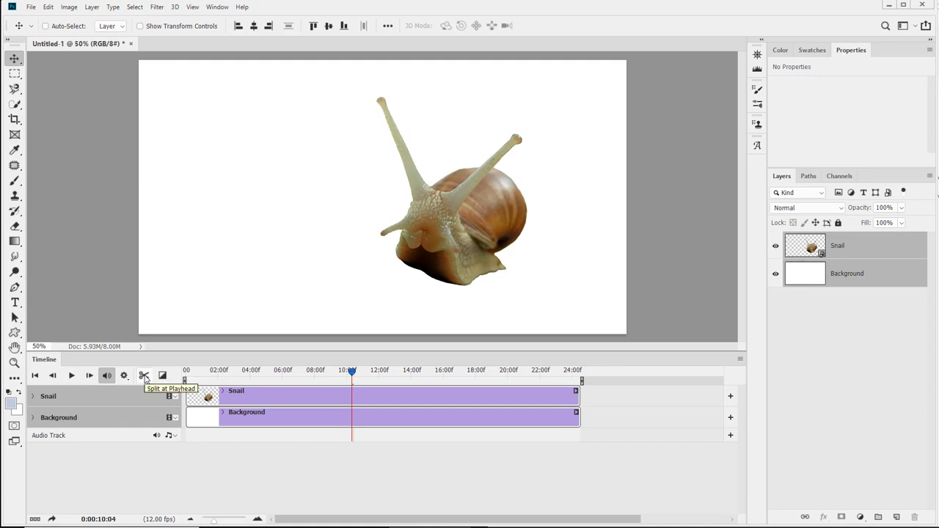
pyautogui.click(145, 376)
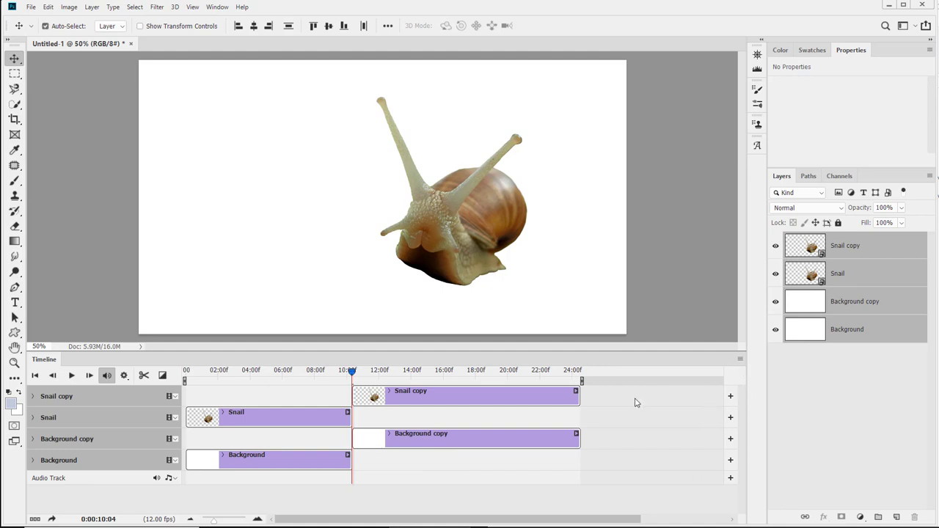
pyautogui.hotkey('ctrl', 'z')
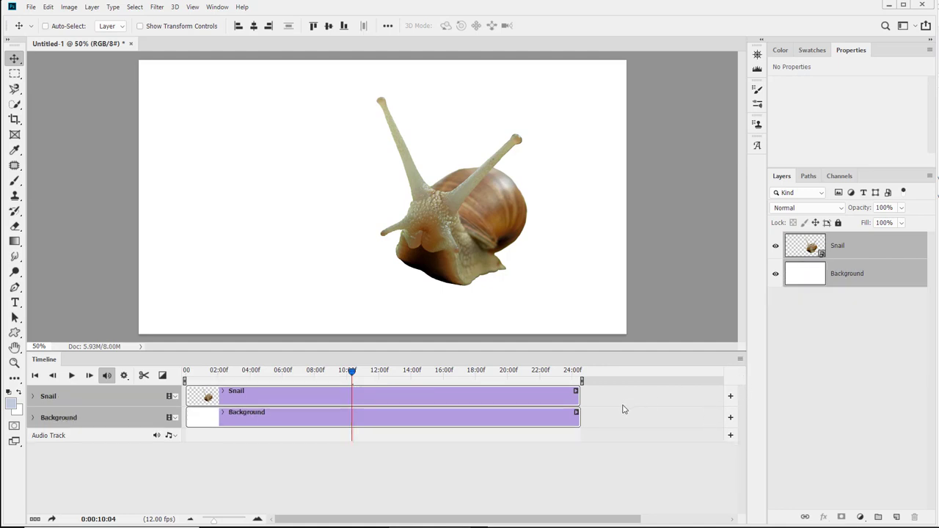
# Try moving the Snail clip's start to the playhead.
pyautogui.click(740, 360)
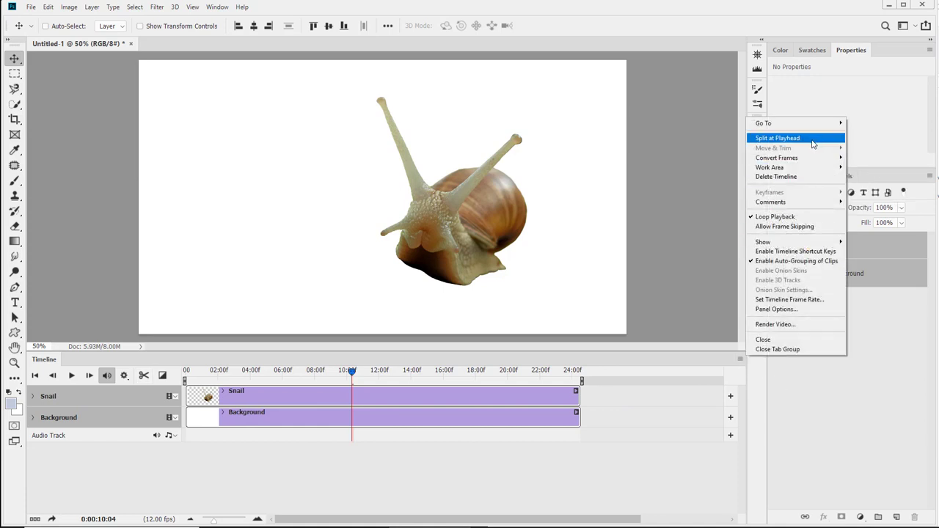
pyautogui.click(353, 469)
pyautogui.click(327, 399)
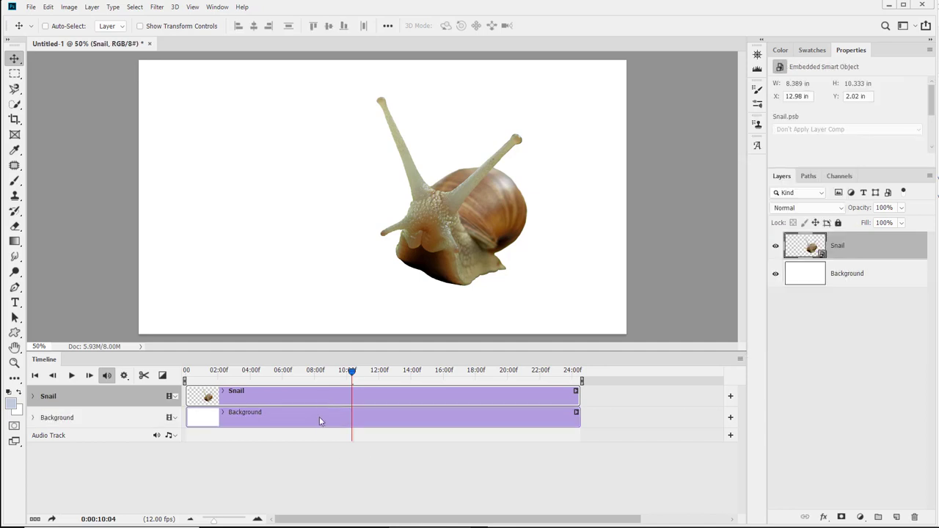
pyautogui.click(741, 362)
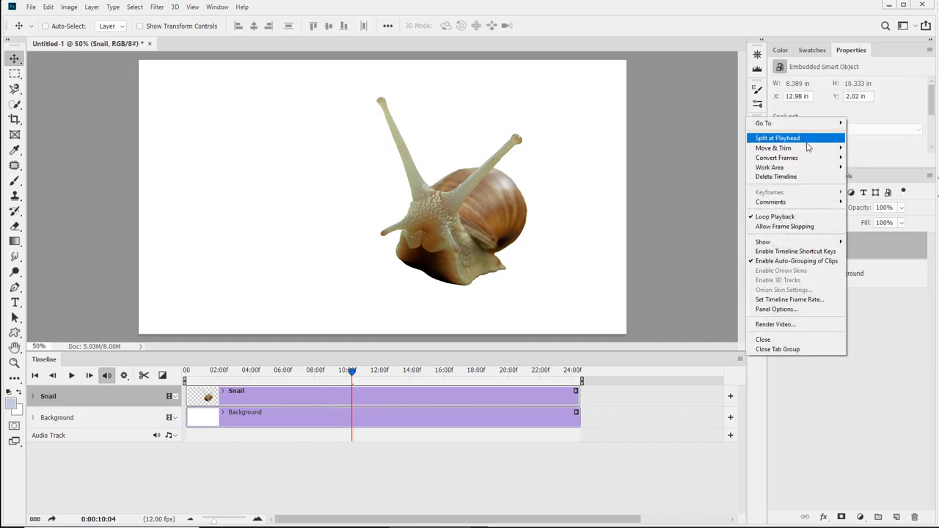
pyautogui.moveTo(804, 150)
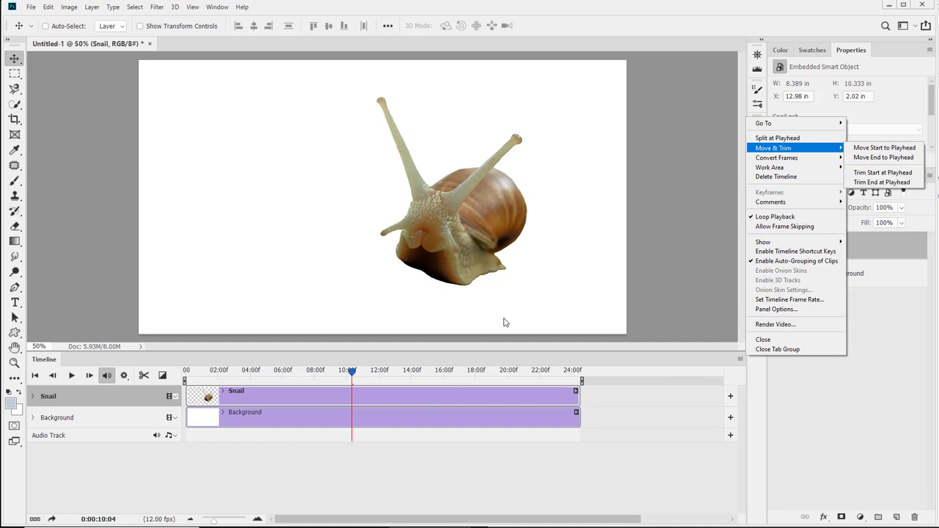
pyautogui.click(885, 147)
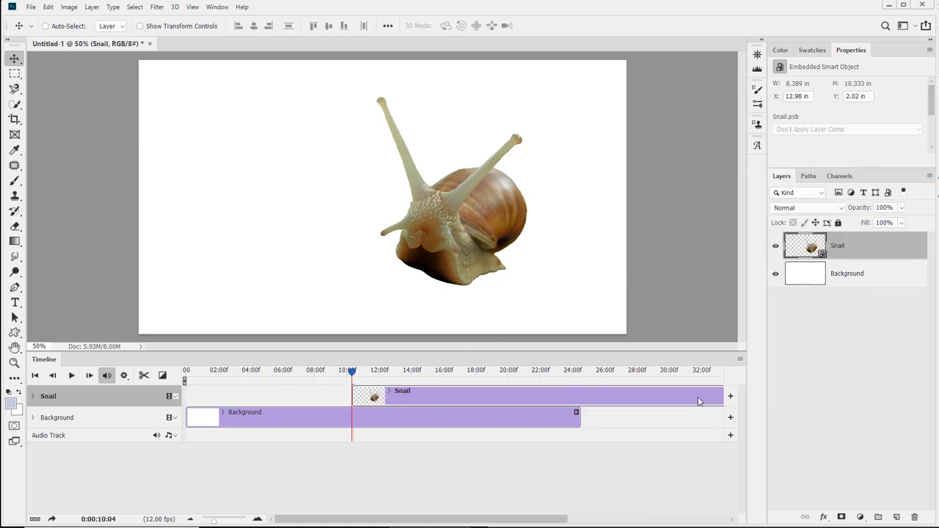
pyautogui.moveTo(698, 401); pyautogui.dragTo(532, 400)
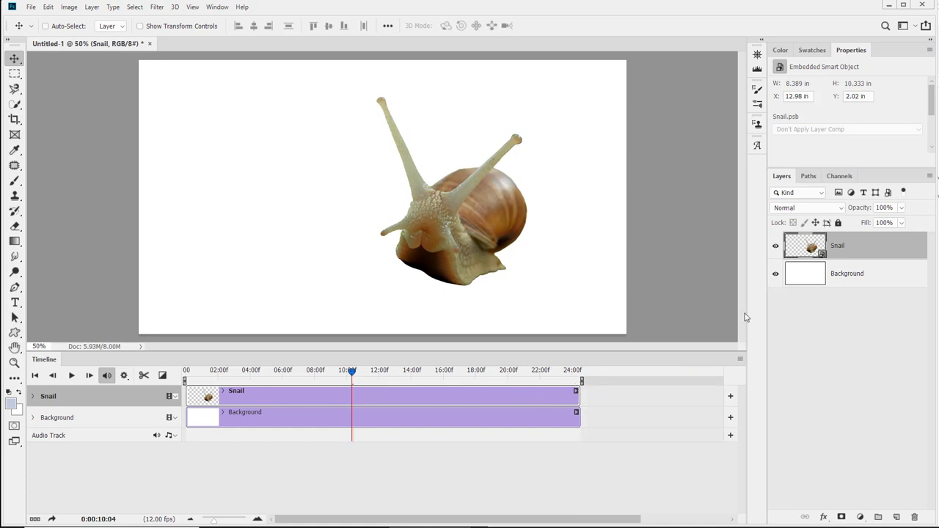
# Try moving the Snail clip's end to the playhead.
pyautogui.click(741, 360)
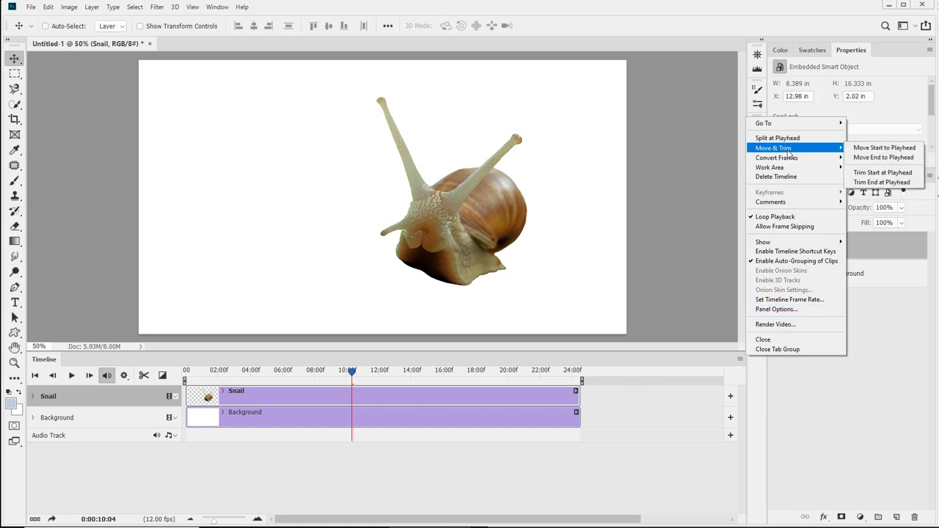
pyautogui.click(883, 157)
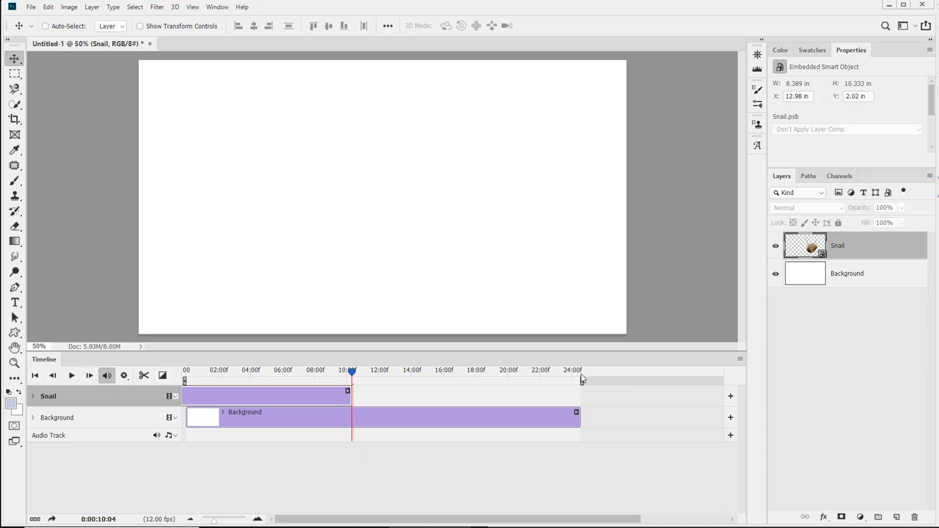
pyautogui.moveTo(210, 400); pyautogui.dragTo(438, 397)
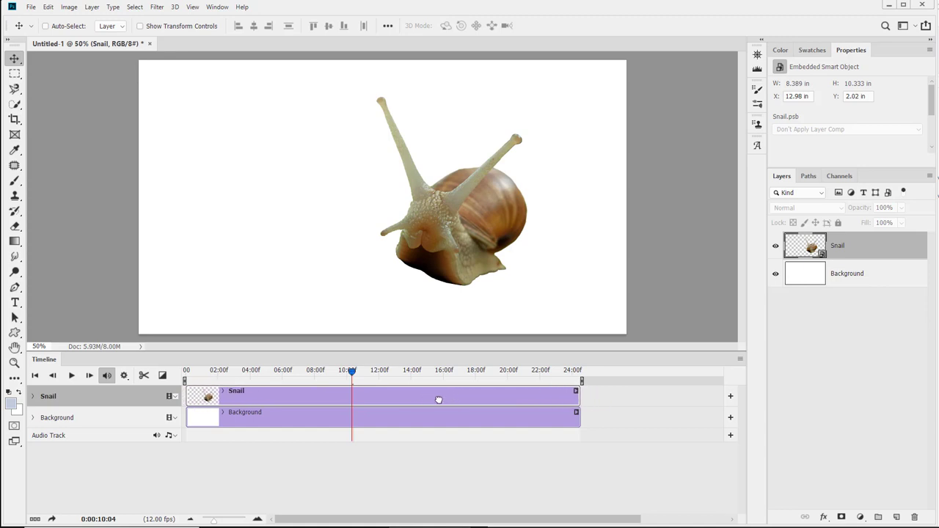
# Trim the Snail clip's start at the playhead and undo the trim.
pyautogui.click(740, 359)
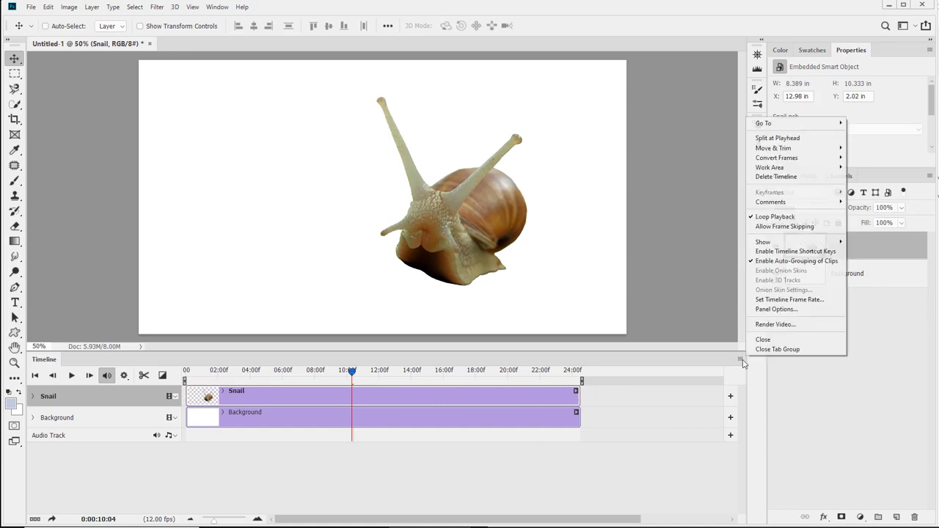
pyautogui.moveTo(835, 150)
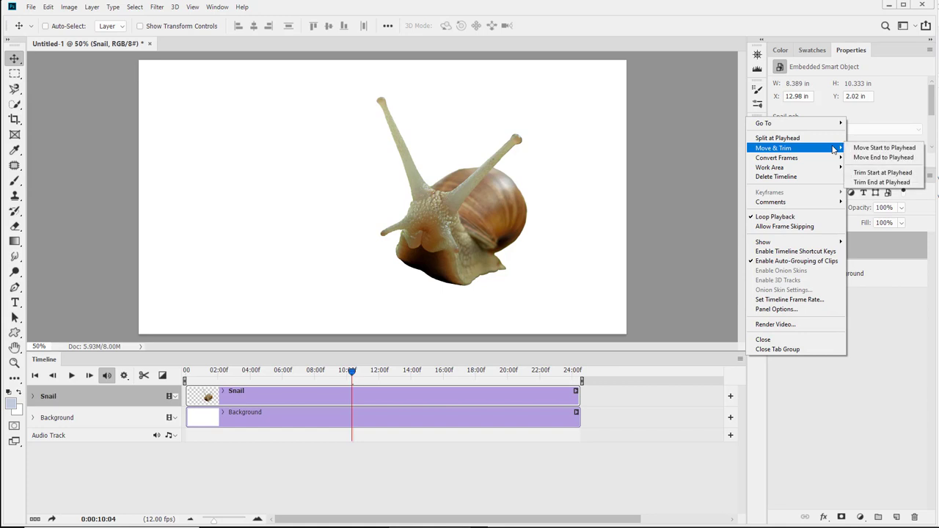
pyautogui.click(883, 173)
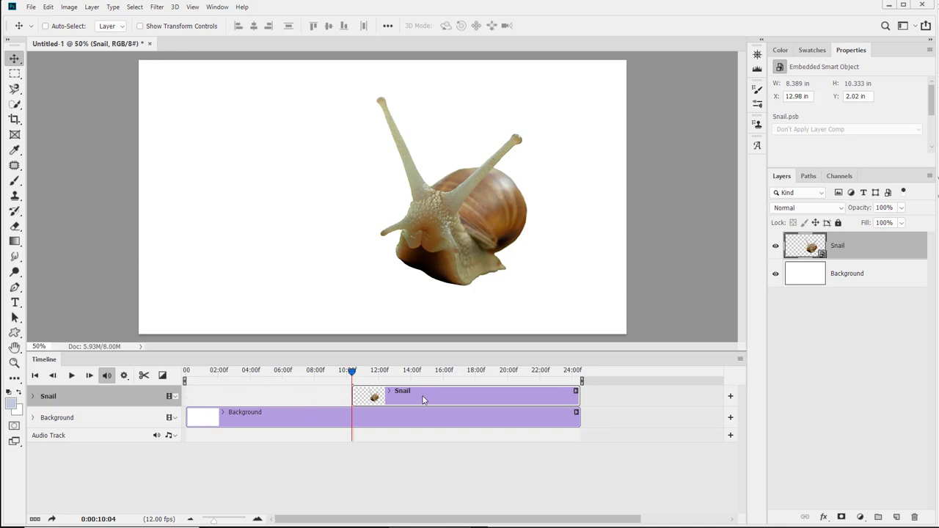
pyautogui.hotkey('ctrl', 'z')
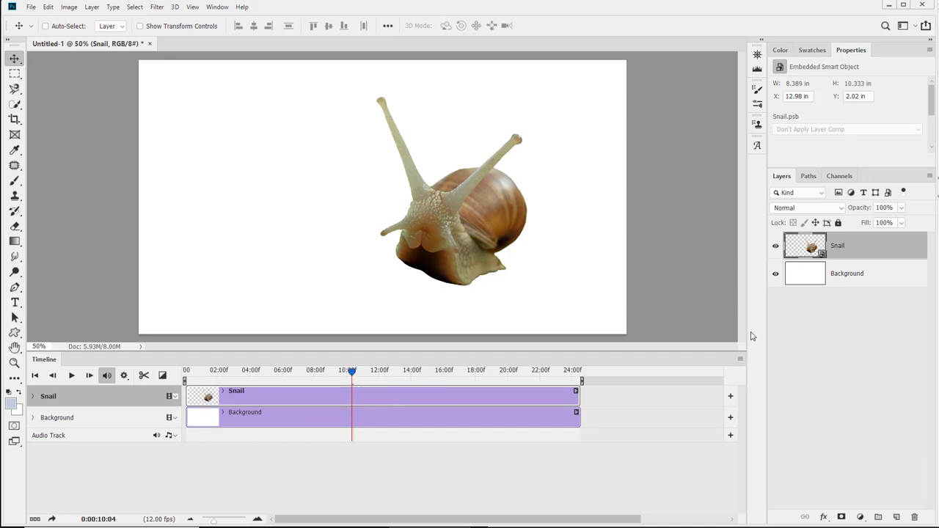
# Trim the Snail clip's end at the playhead and undo the trim.
pyautogui.click(741, 361)
pyautogui.moveTo(793, 148)
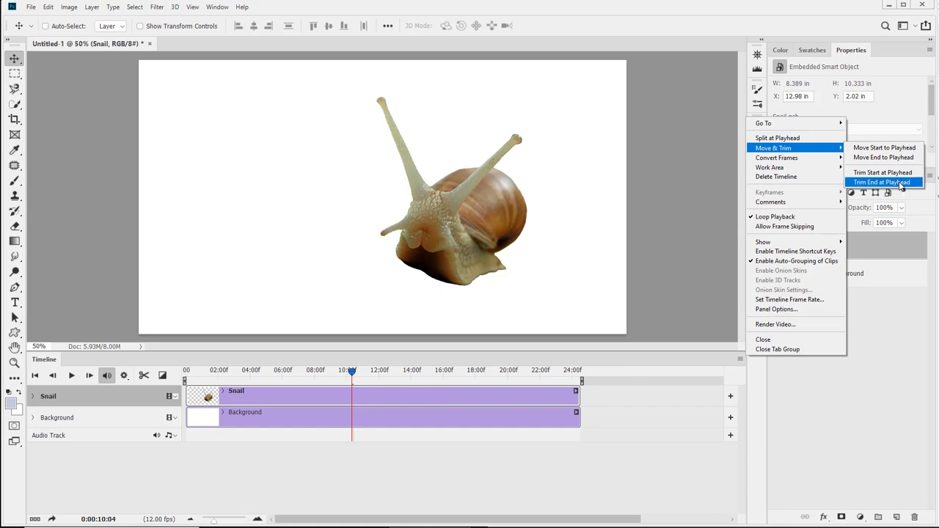
pyautogui.click(900, 183)
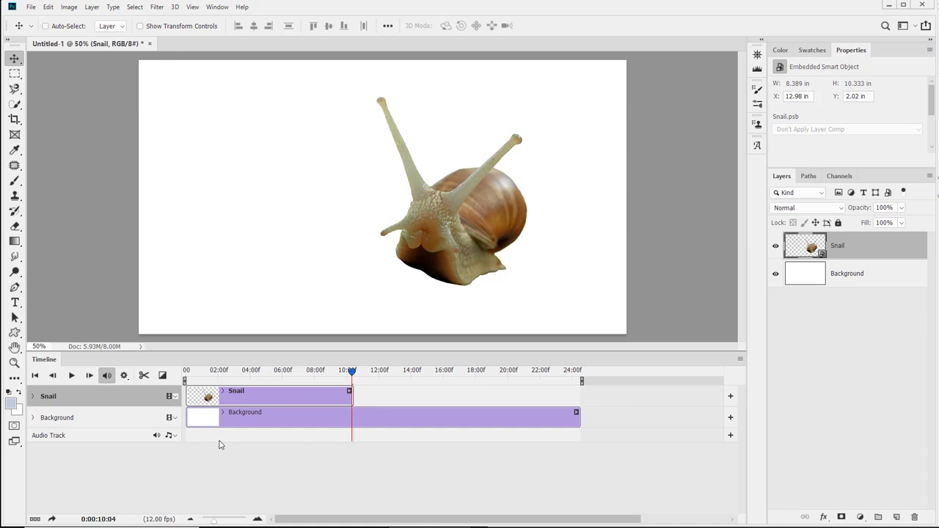
pyautogui.hotkey('ctrl', 'z')
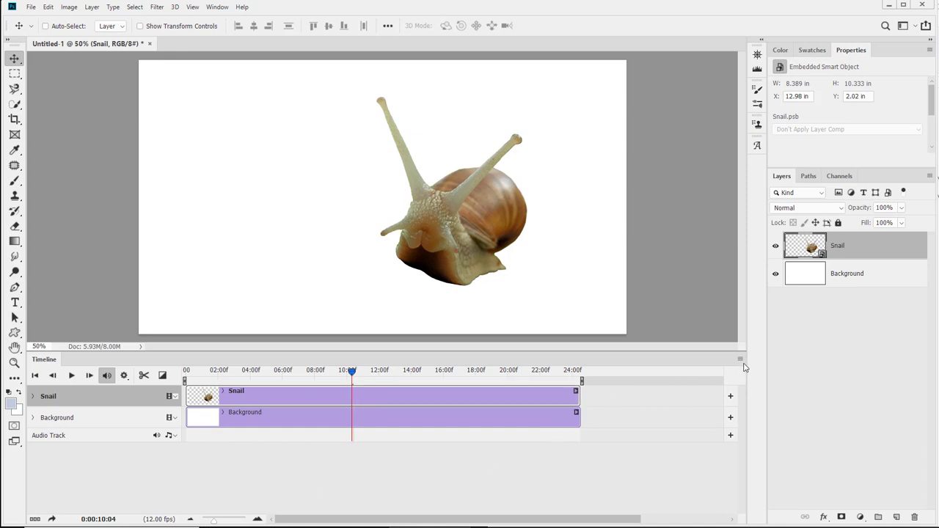
# Set the timeline's current time to 0:00:10:05.
pyautogui.click(741, 359)
pyautogui.moveTo(799, 158)
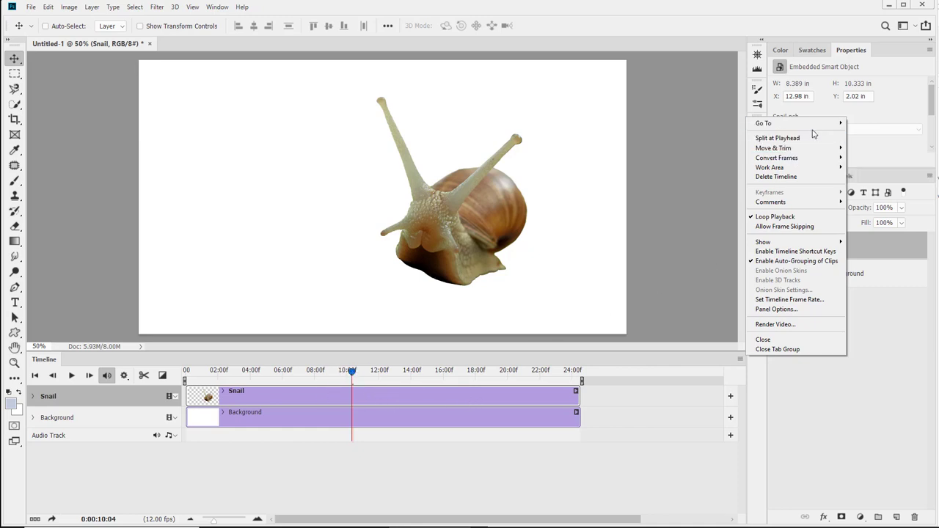
pyautogui.click(857, 126)
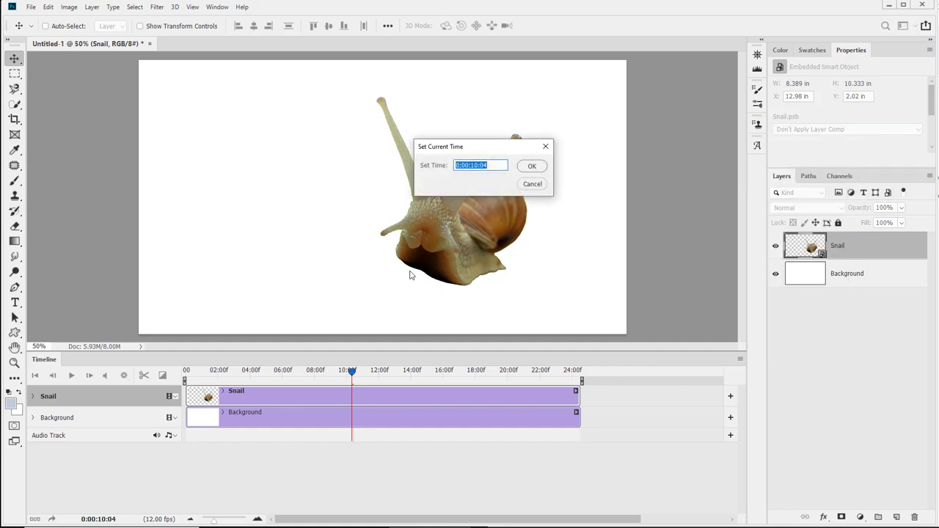
pyautogui.moveTo(489, 165); pyautogui.dragTo(483, 165)
pyautogui.write('5')
pyautogui.press('Return')
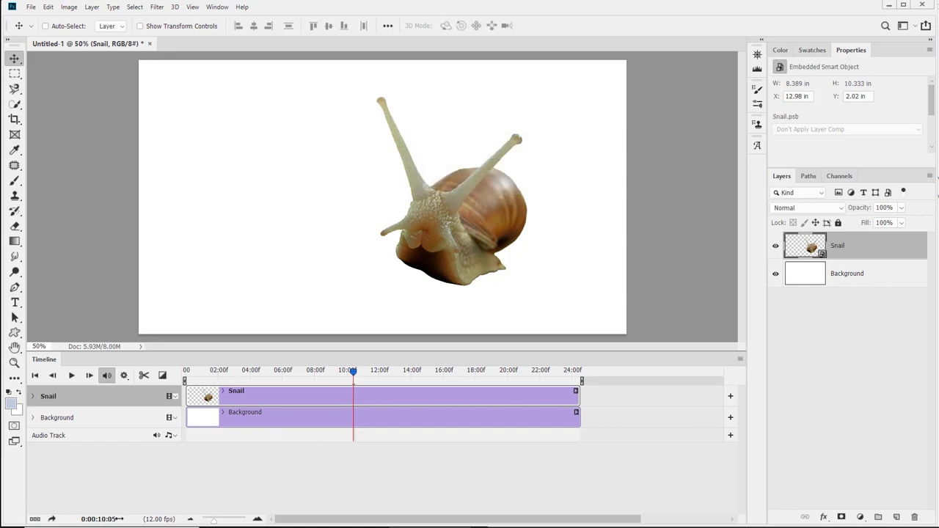
# Place the playhead at 02:00 and split both the Snail and Background clips there.
pyautogui.moveTo(120, 519)
pyautogui.mouseDown()
pyautogui.moveTo(71, 518)
pyautogui.moveTo(134, 519)
pyautogui.moveTo(103, 519)
pyautogui.moveTo(122, 519)
pyautogui.moveTo(113, 519)
pyautogui.mouseUp()
pyautogui.moveTo(111, 520)
pyautogui.mouseDown()
pyautogui.moveTo(94, 520)
pyautogui.moveTo(139, 520)
pyautogui.moveTo(126, 519)
pyautogui.mouseUp()
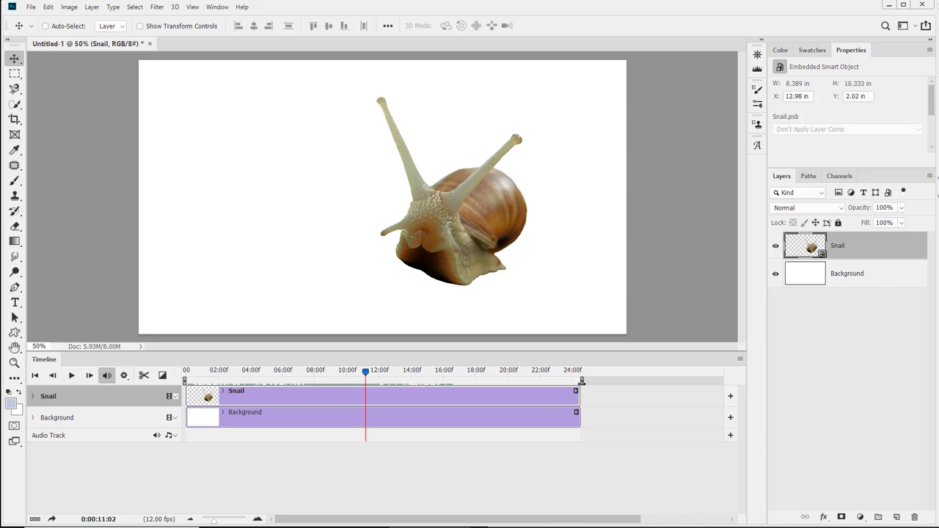
pyautogui.moveTo(582, 381); pyautogui.dragTo(573, 383)
pyautogui.moveTo(365, 376); pyautogui.dragTo(573, 382)
pyautogui.moveTo(573, 370); pyautogui.dragTo(218, 401)
pyautogui.keyDown('shift'); pyautogui.click(74, 421); pyautogui.keyUp('shift')
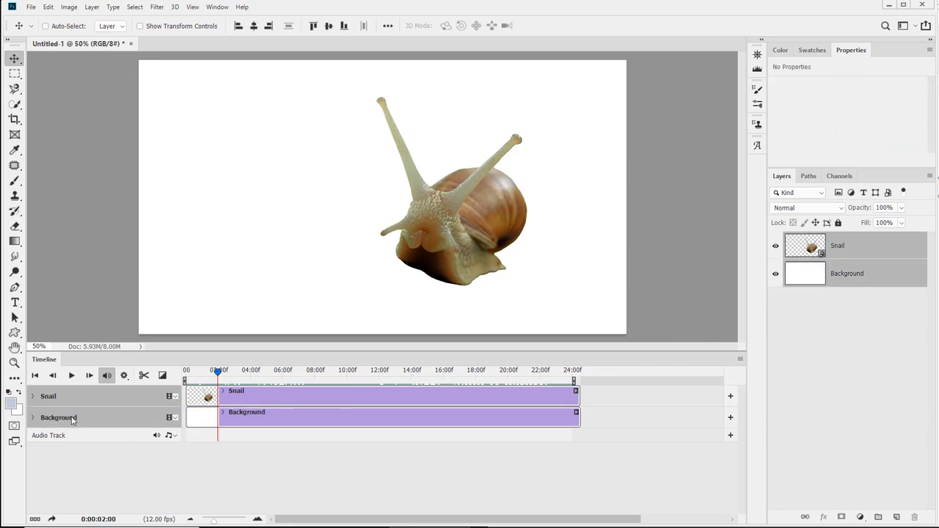
pyautogui.click(741, 359)
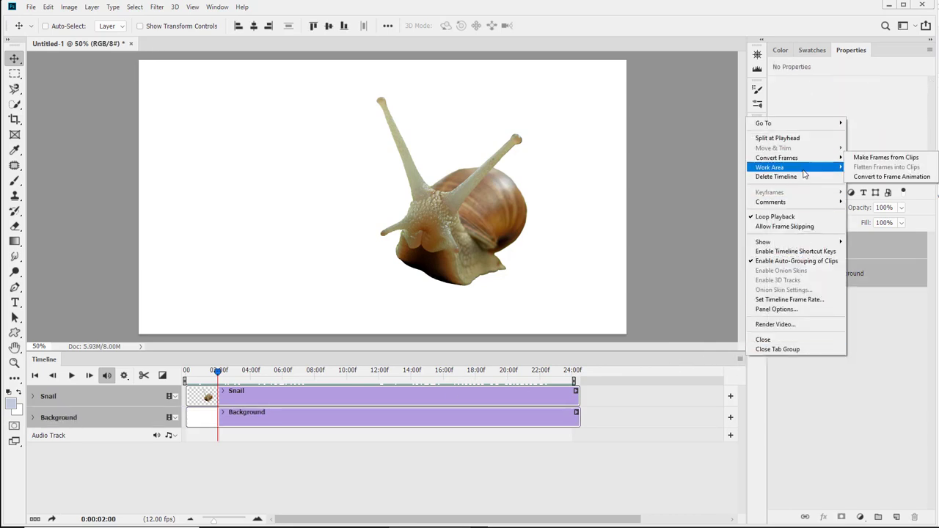
pyautogui.moveTo(803, 169)
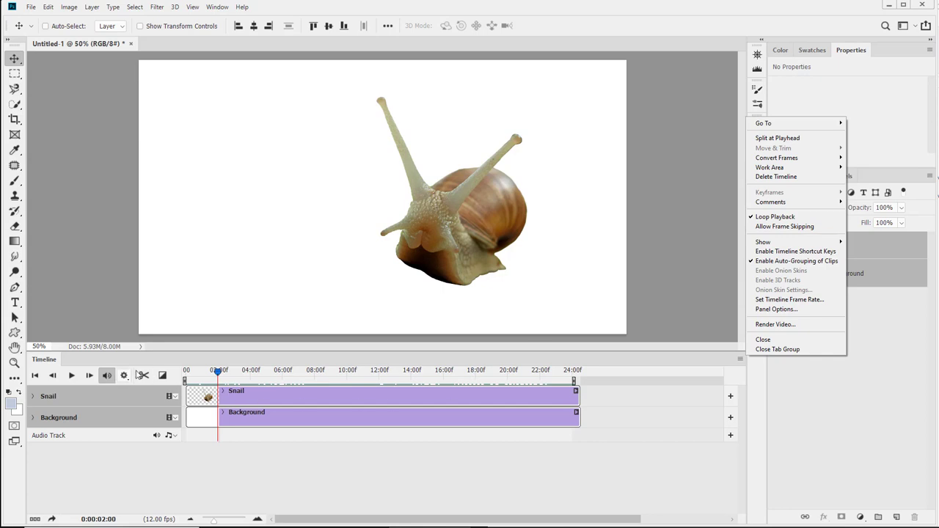
pyautogui.click(144, 370)
pyautogui.click(144, 375)
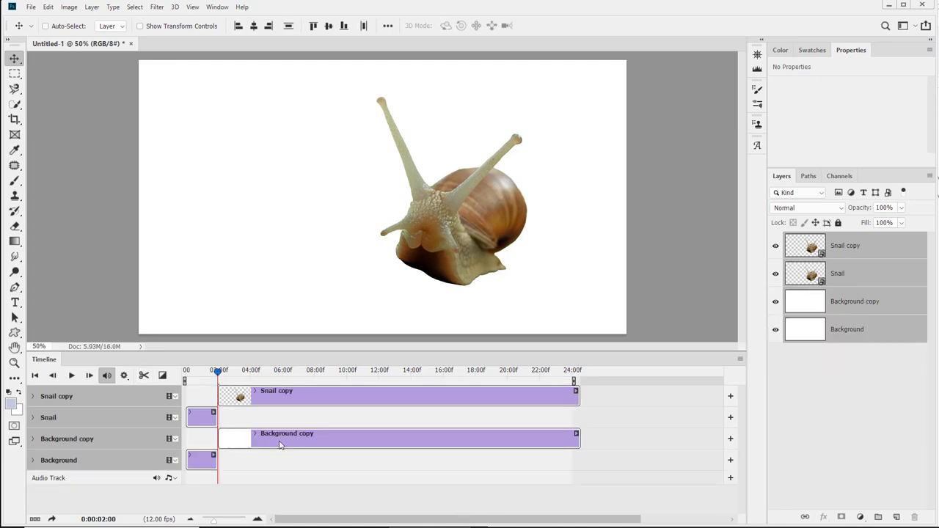
# Delete the Snail copy and Background copy clips that follow the split.
pyautogui.click(280, 445)
pyautogui.keyDown('ctrl'); pyautogui.click(295, 399); pyautogui.keyUp('ctrl')
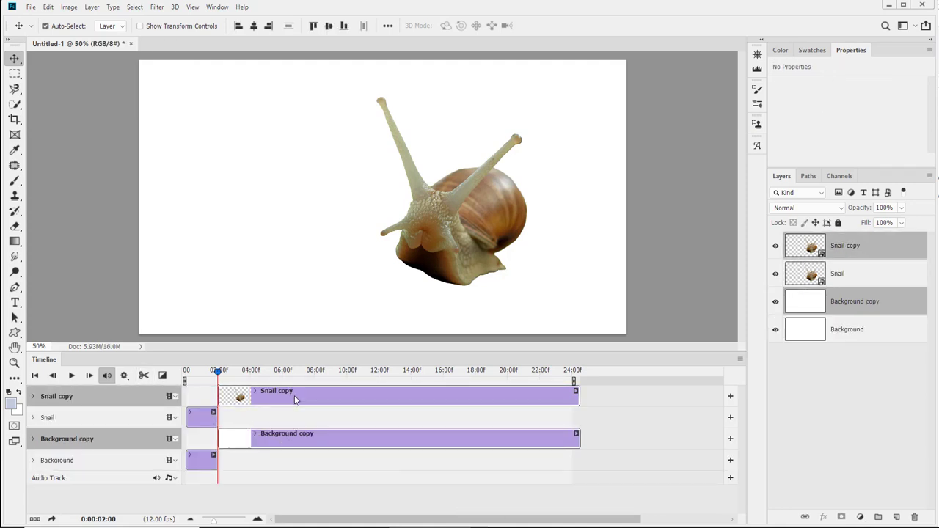
pyautogui.press('Delete')
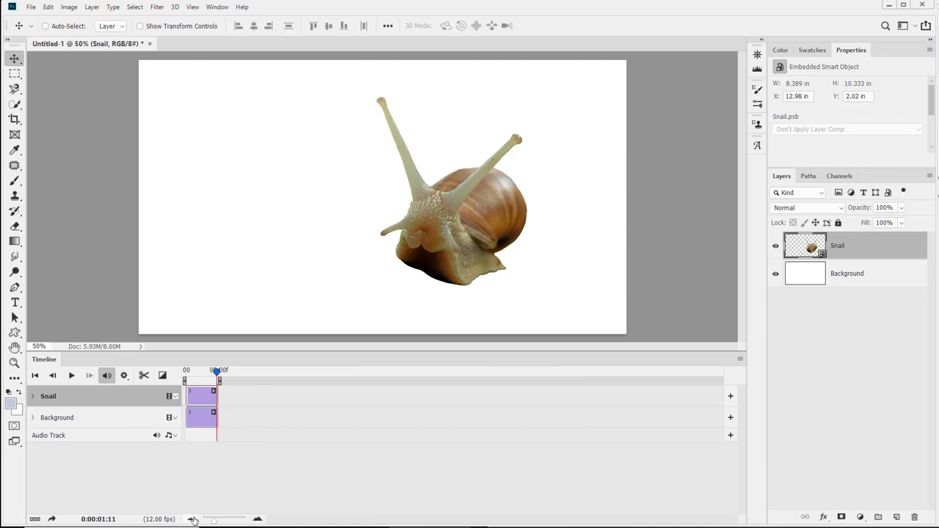
# Return the playhead to the first frame of the two-second timeline.
pyautogui.moveTo(213, 522); pyautogui.dragTo(231, 523)
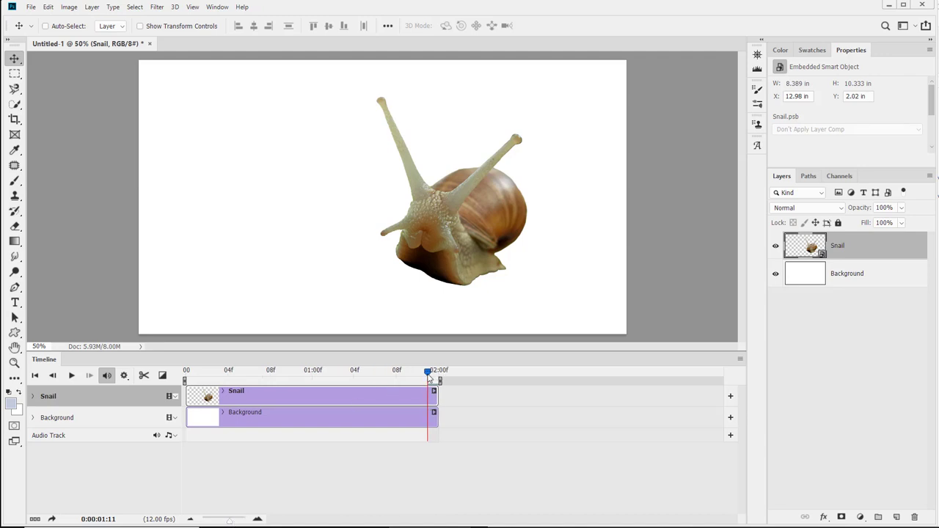
pyautogui.moveTo(429, 373); pyautogui.dragTo(457, 407)
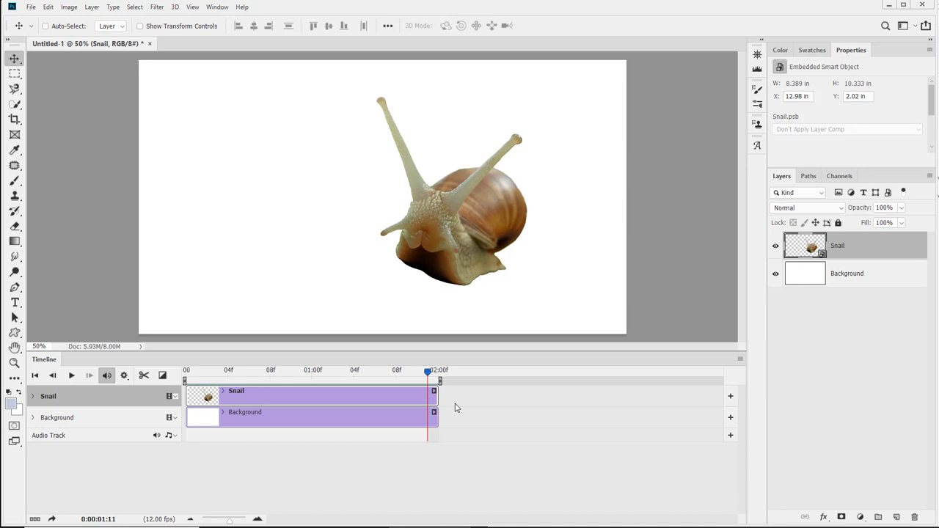
pyautogui.moveTo(455, 408); pyautogui.dragTo(68, 446)
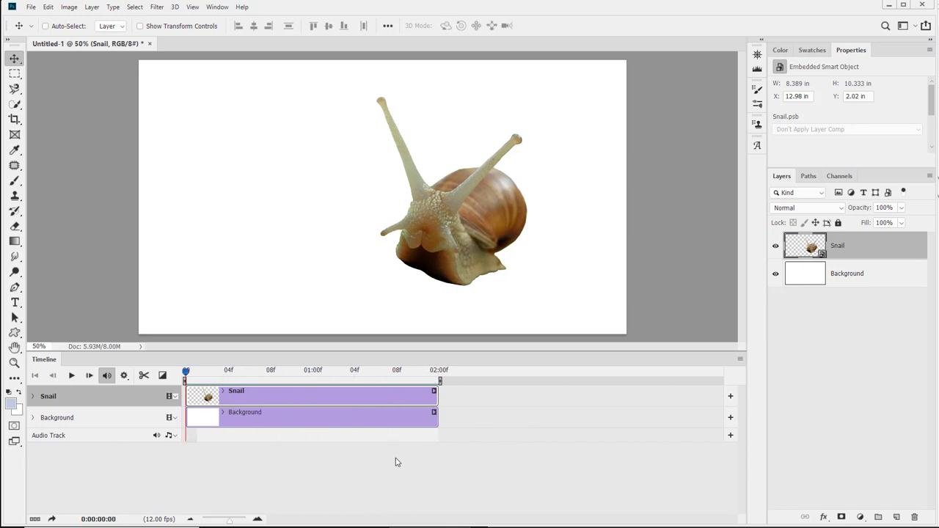
# Save the document under the existing project file name with its ending number changed to 02.
pyautogui.hotkey('ctrl', 's')
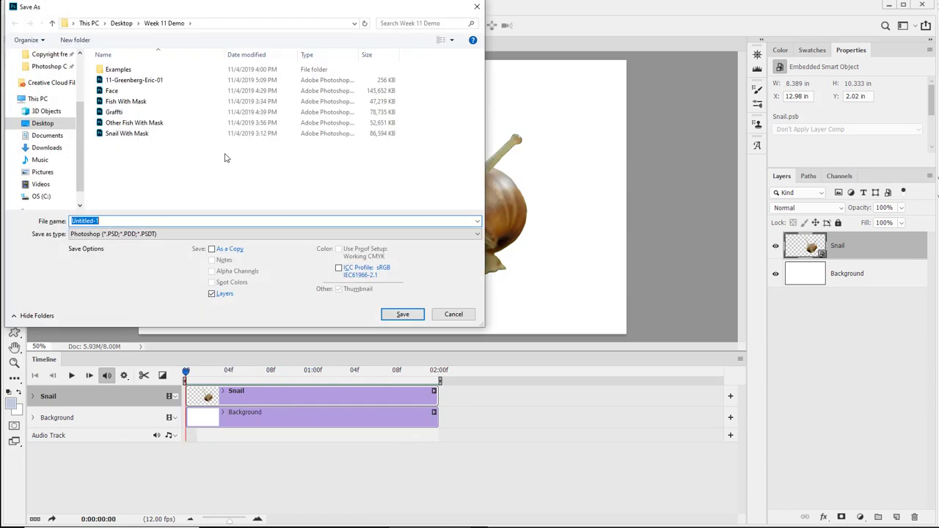
pyautogui.click(157, 81)
pyautogui.doubleClick(130, 222)
pyautogui.click(129, 222)
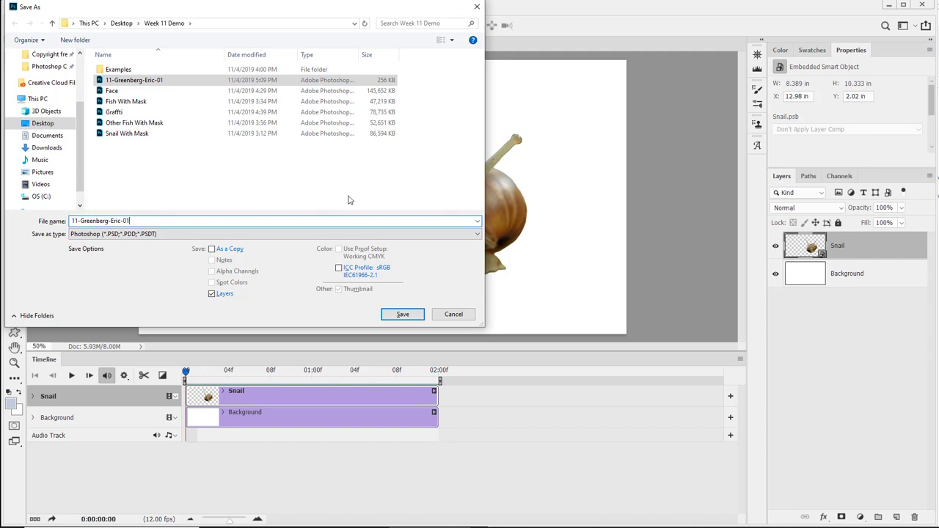
pyautogui.write('2')
pyautogui.press('Return')
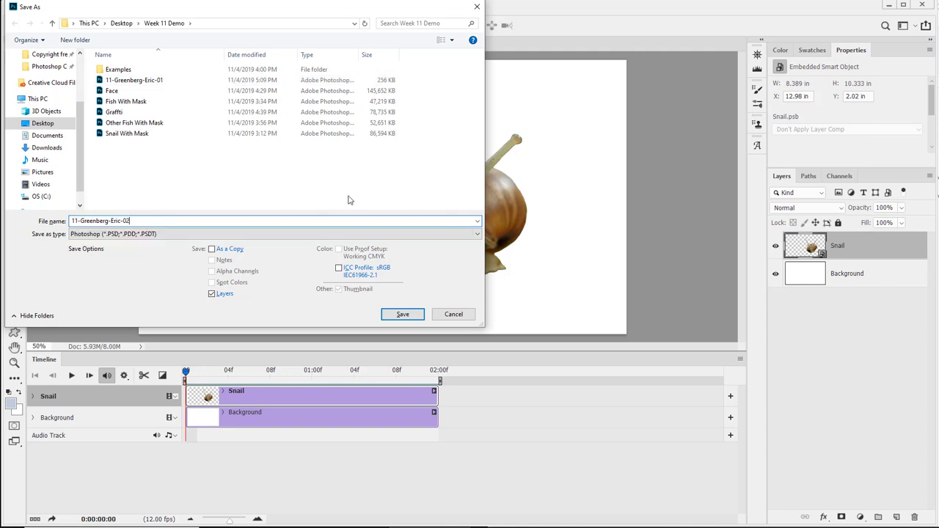
pyautogui.press('Return')
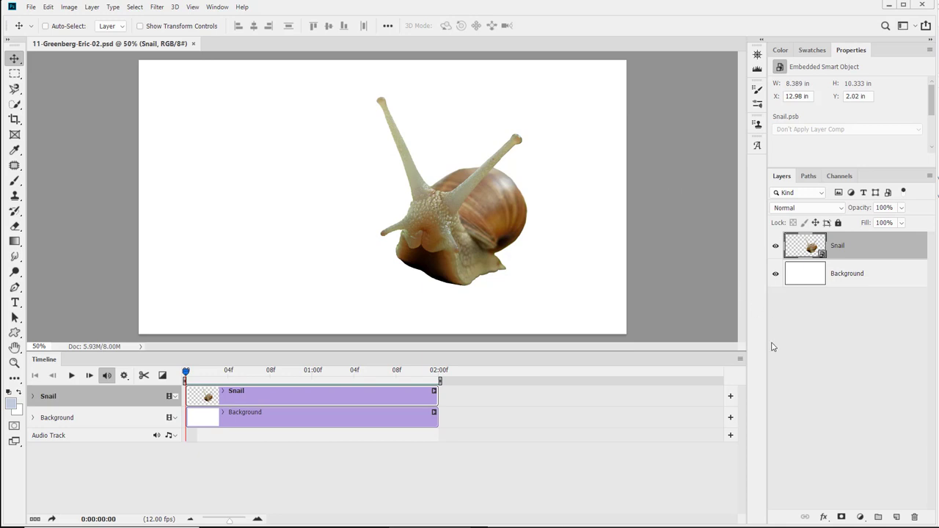
pyautogui.click(741, 359)
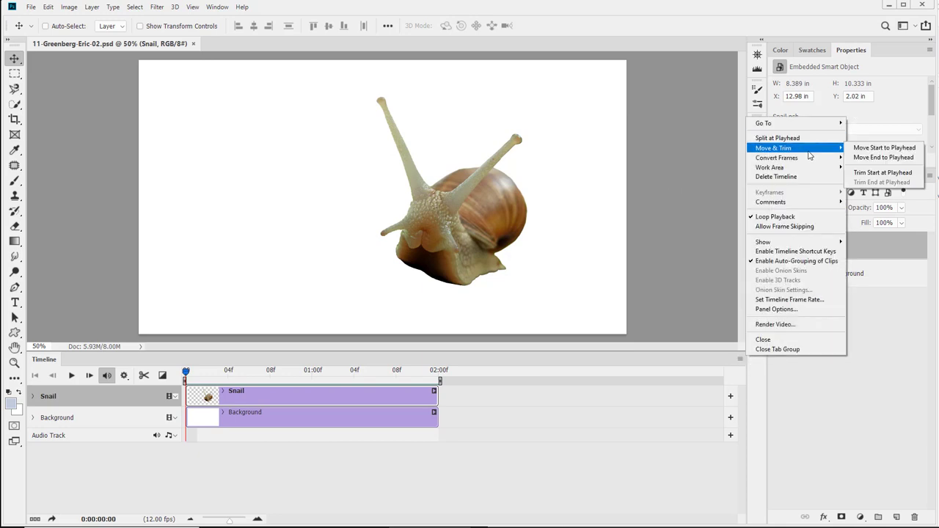
pyautogui.moveTo(812, 160)
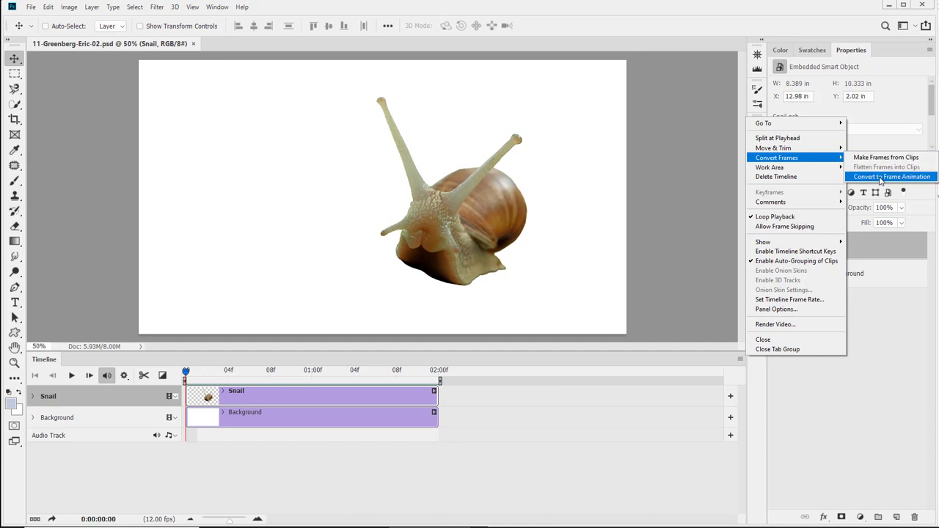
pyautogui.click(49, 476)
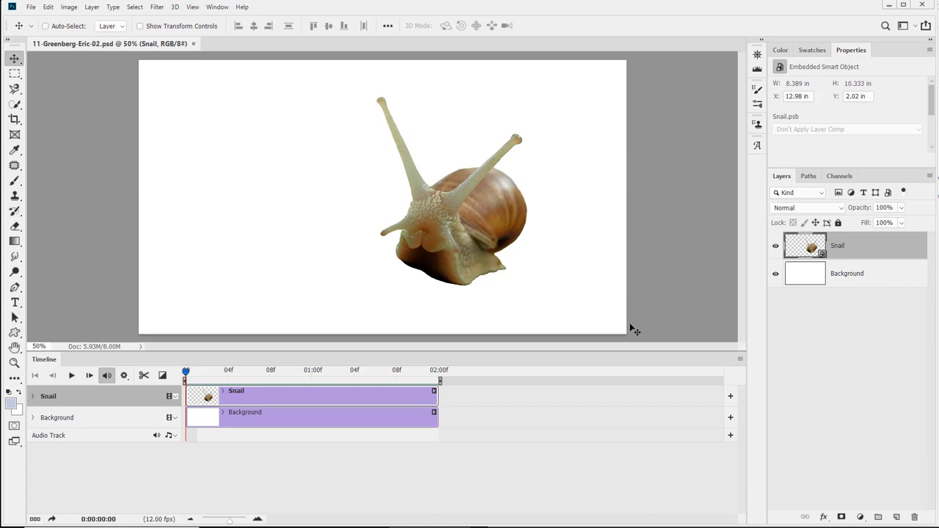
# Move the playhead to frame 10 and narrow the work area to roughly 08f through 01:02f.
pyautogui.click(741, 359)
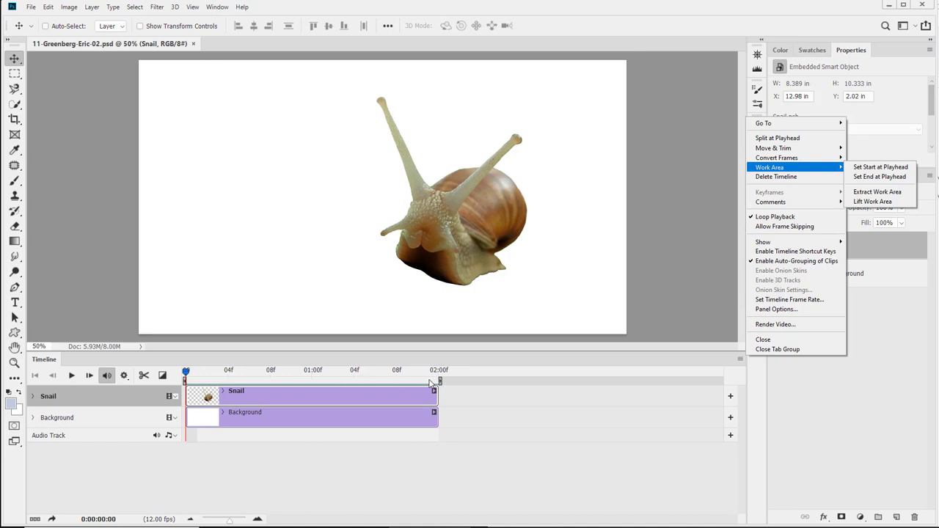
pyautogui.click(186, 379)
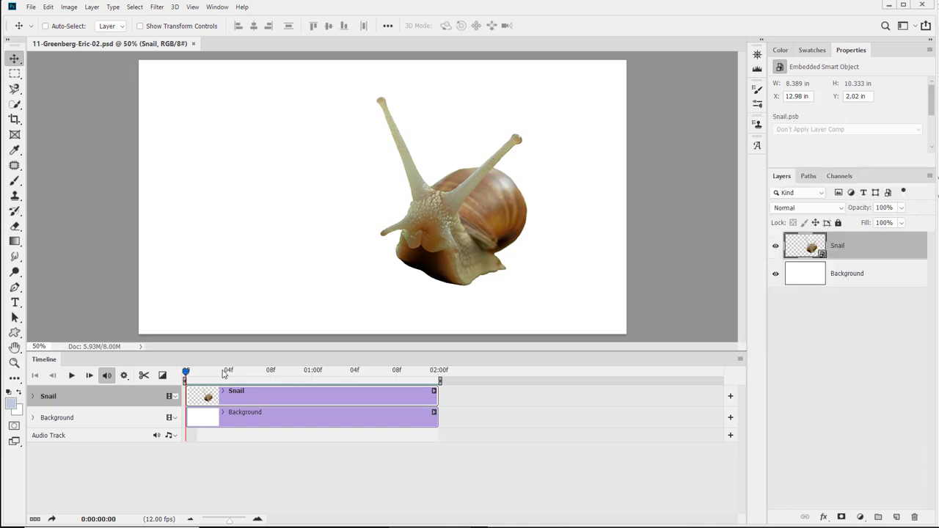
pyautogui.moveTo(188, 374); pyautogui.dragTo(296, 376)
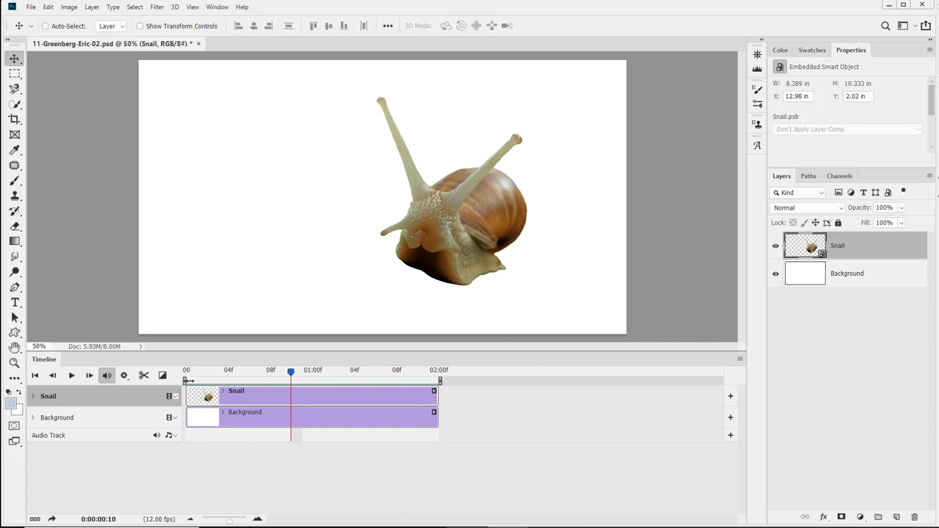
pyautogui.moveTo(188, 380); pyautogui.dragTo(266, 387)
pyautogui.moveTo(442, 380)
pyautogui.mouseDown()
pyautogui.moveTo(327, 380)
pyautogui.moveTo(335, 381)
pyautogui.mouseUp()
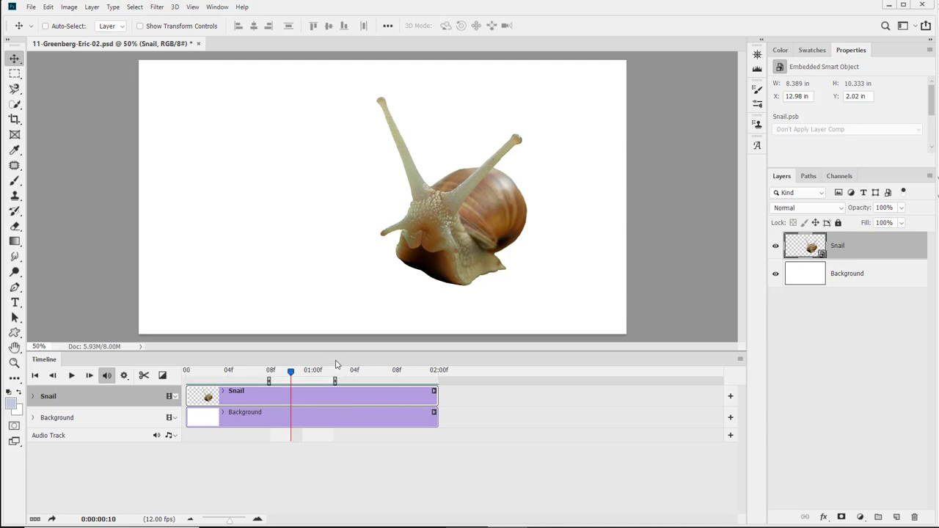
# Extract the work area from the clips and shift the resulting Snail copy clip slightly later.
pyautogui.click(741, 360)
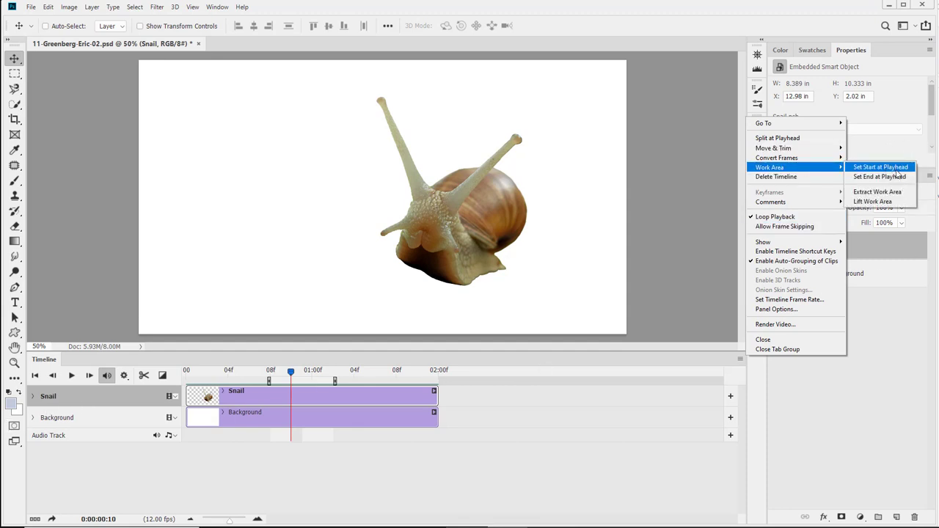
pyautogui.click(900, 202)
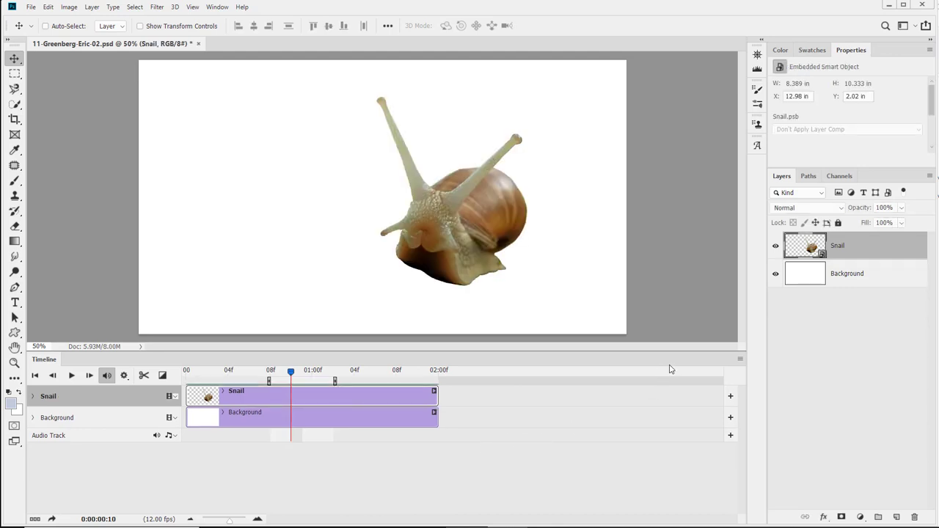
pyautogui.click(739, 361)
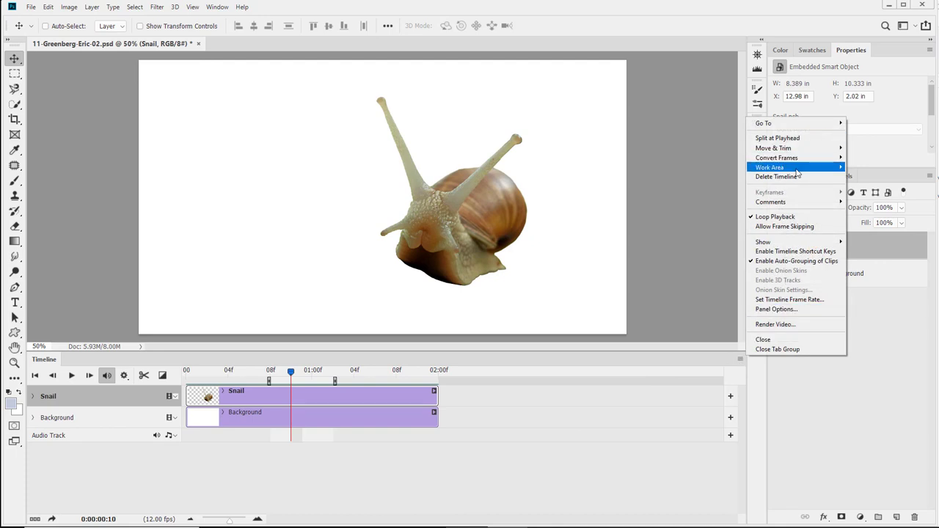
pyautogui.moveTo(797, 173)
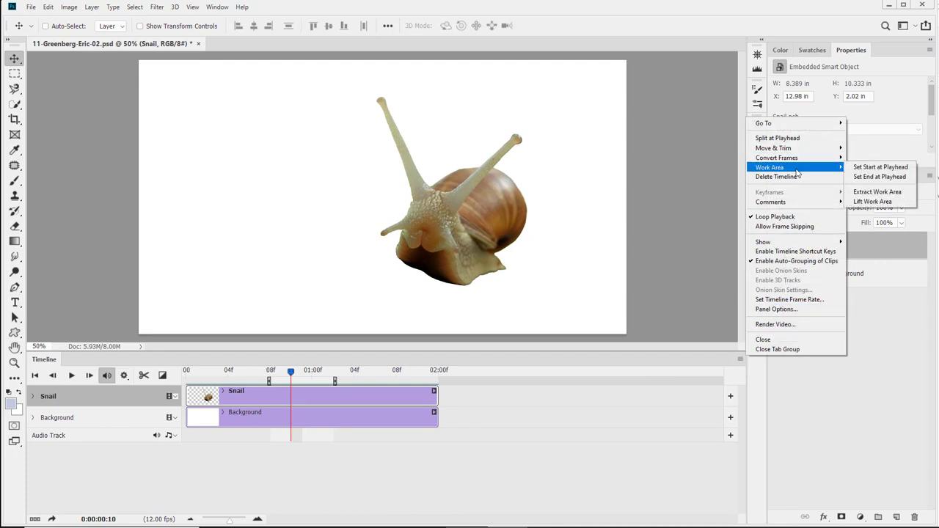
pyautogui.click(886, 195)
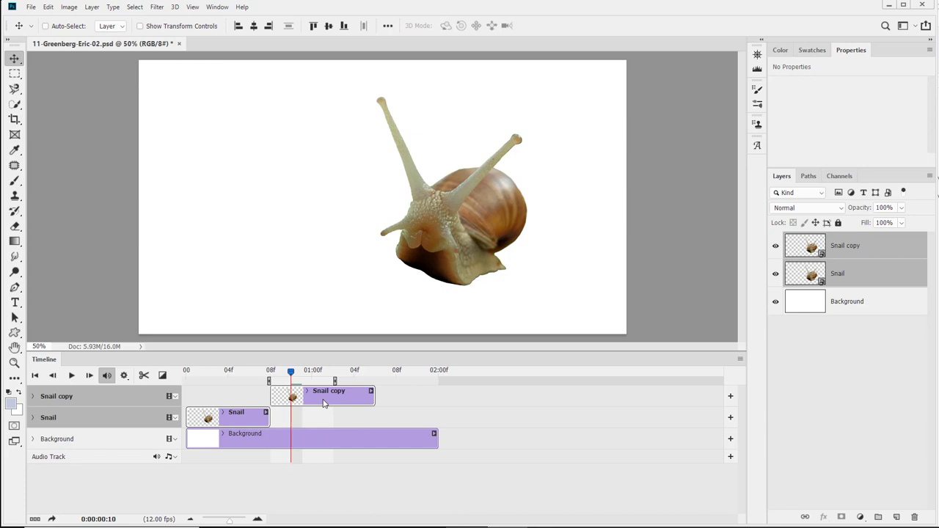
pyautogui.moveTo(323, 403)
pyautogui.mouseDown()
pyautogui.moveTo(363, 403)
pyautogui.moveTo(339, 406)
pyautogui.mouseUp()
# Undo the clip move and the work area extraction.
pyautogui.hotkey('ctrl', 'z')
pyautogui.hotkey('ctrl', 'z')
pyautogui.hotkey('ctrl', 'z')
pyautogui.hotkey('ctrl', 'z')
pyautogui.hotkey('ctrl', 'z')
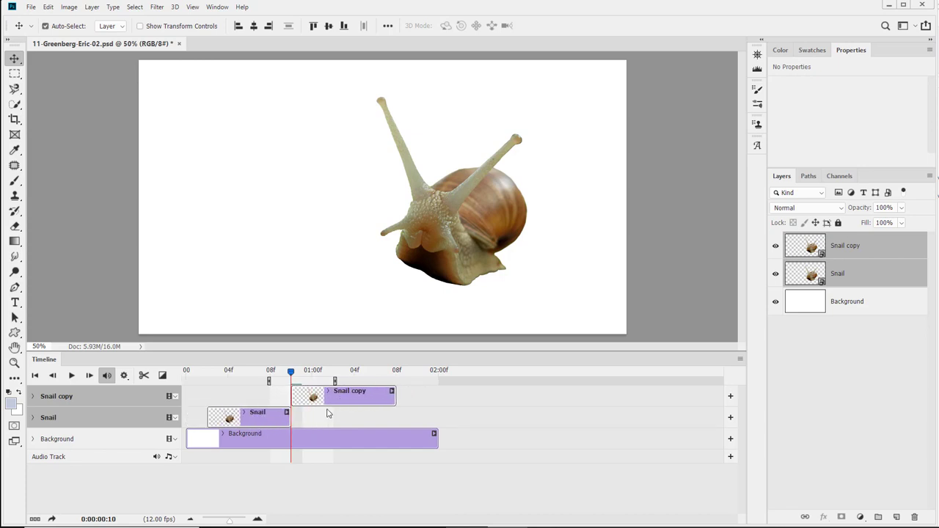
# Lift the work area out of the Snail and Background clips, then undo the lift.
pyautogui.keyDown('shift'); pyautogui.click(326, 413); pyautogui.keyUp('shift')
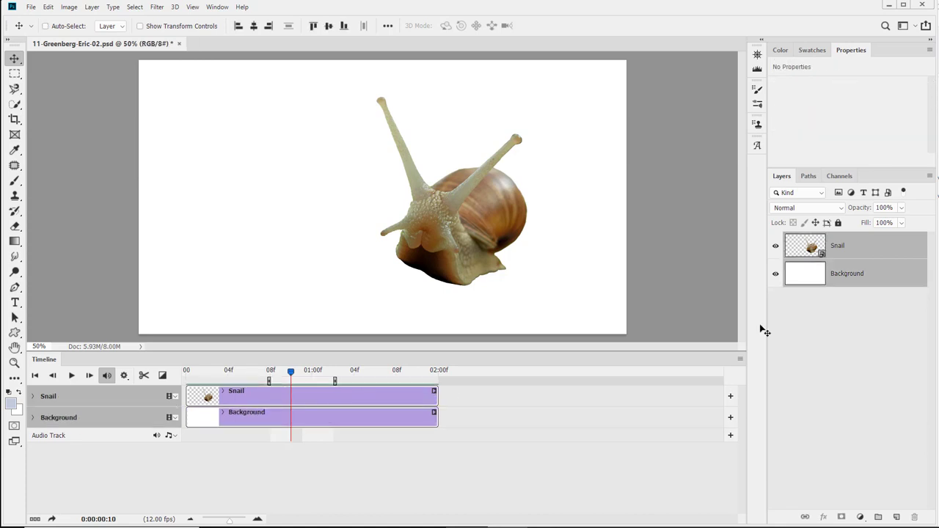
pyautogui.click(741, 360)
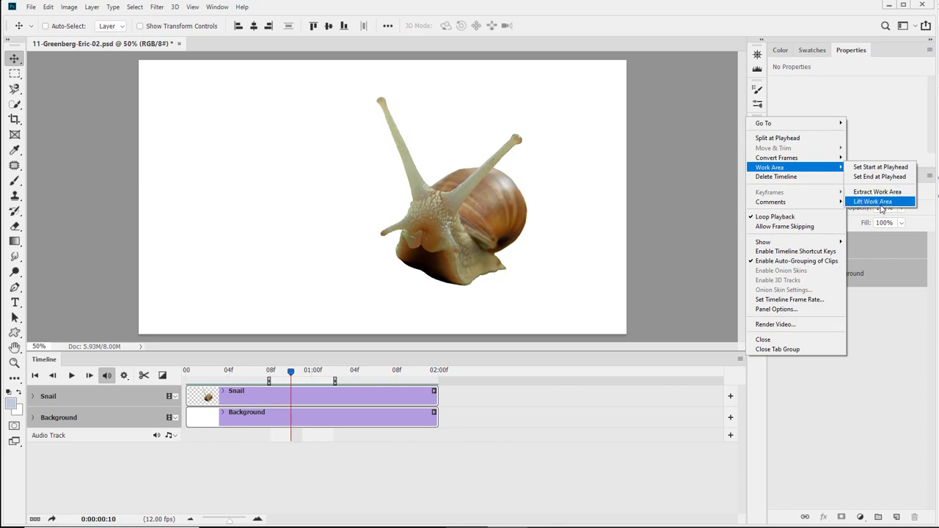
pyautogui.click(884, 196)
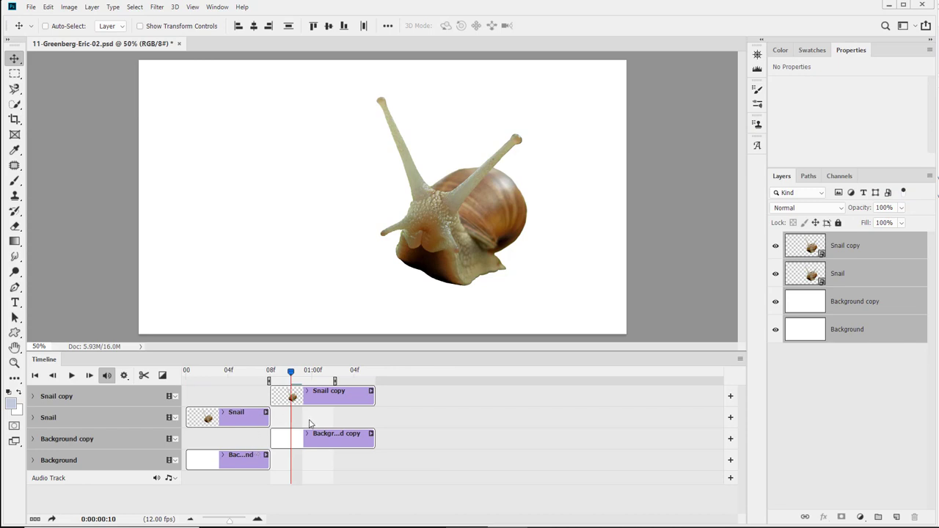
pyautogui.hotkey('ctrl', 'z')
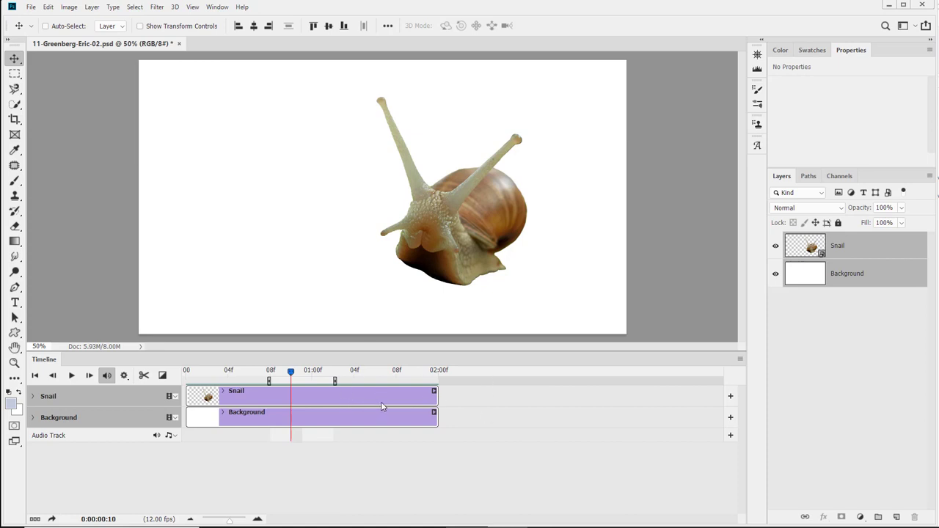
# Stretch the work area back across the full two-second timeline.
pyautogui.moveTo(266, 381); pyautogui.dragTo(170, 378)
pyautogui.moveTo(336, 380); pyautogui.dragTo(444, 382)
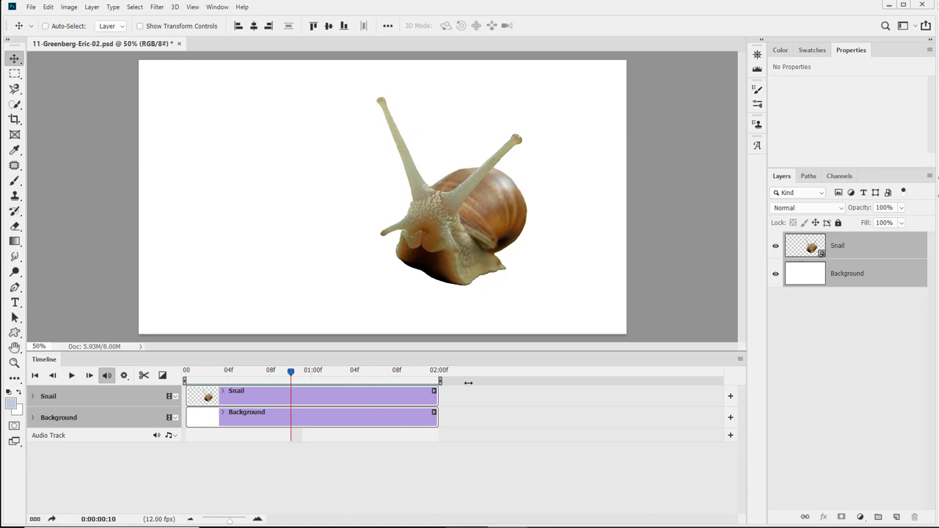
# Delete the timeline and undo the deletion.
pyautogui.click(740, 359)
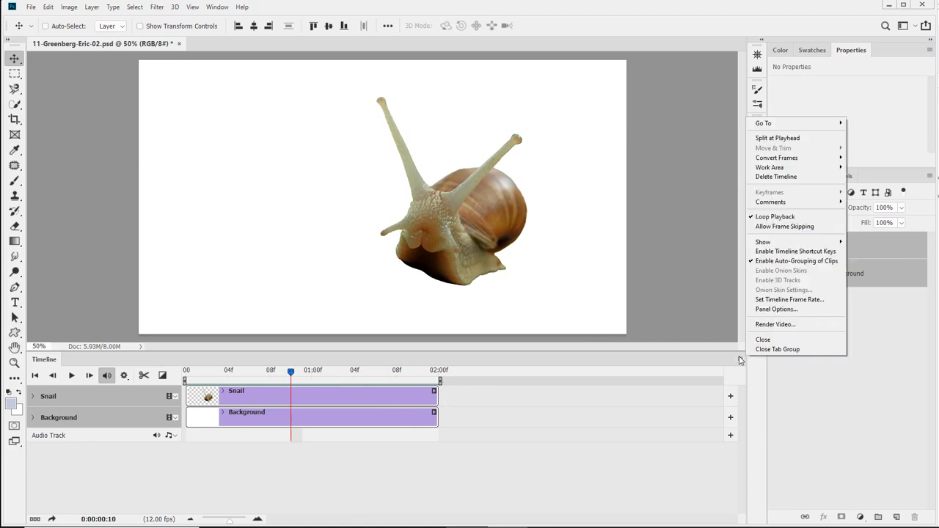
pyautogui.click(776, 177)
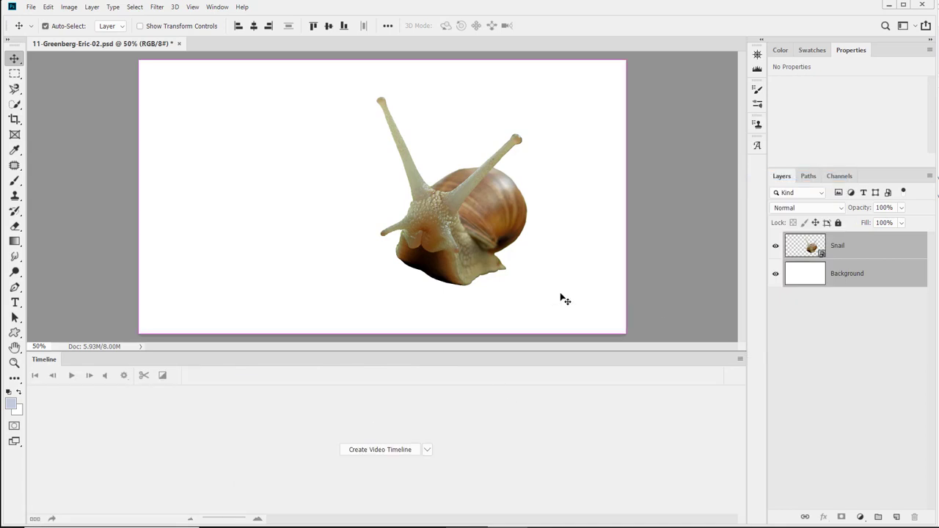
pyautogui.hotkey('ctrl', 'z')
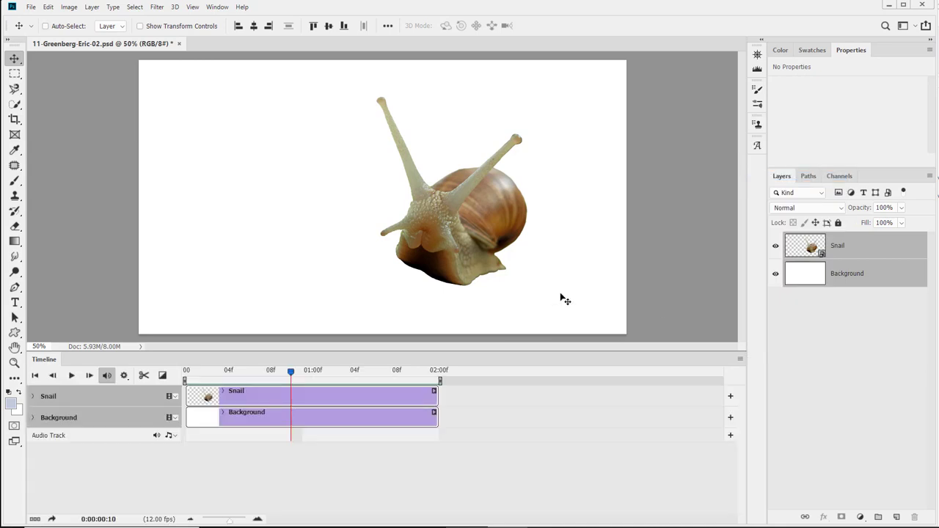
pyautogui.click(740, 362)
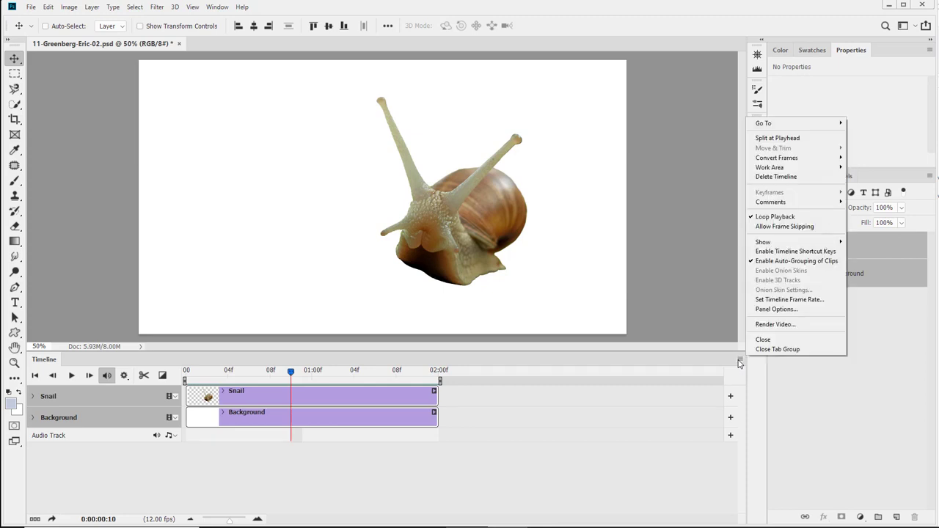
pyautogui.click(622, 398)
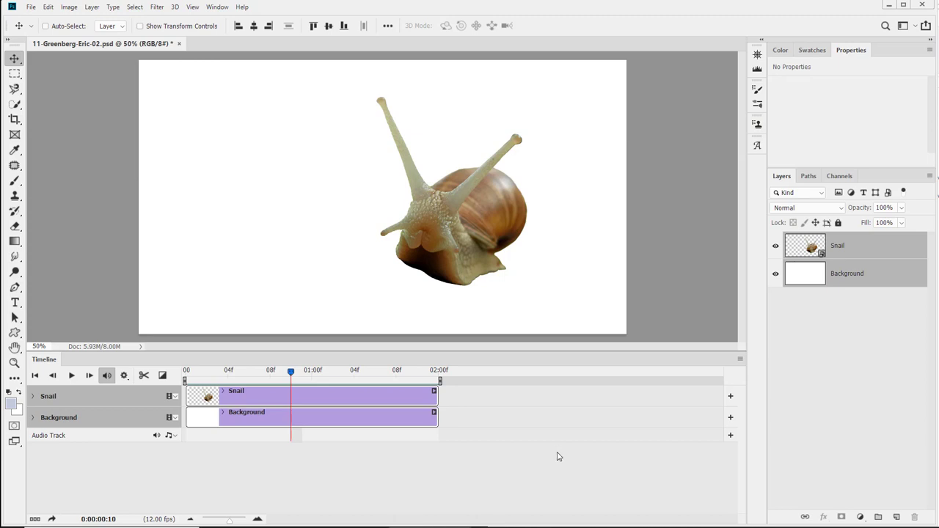
pyautogui.click(740, 359)
pyautogui.moveTo(794, 207)
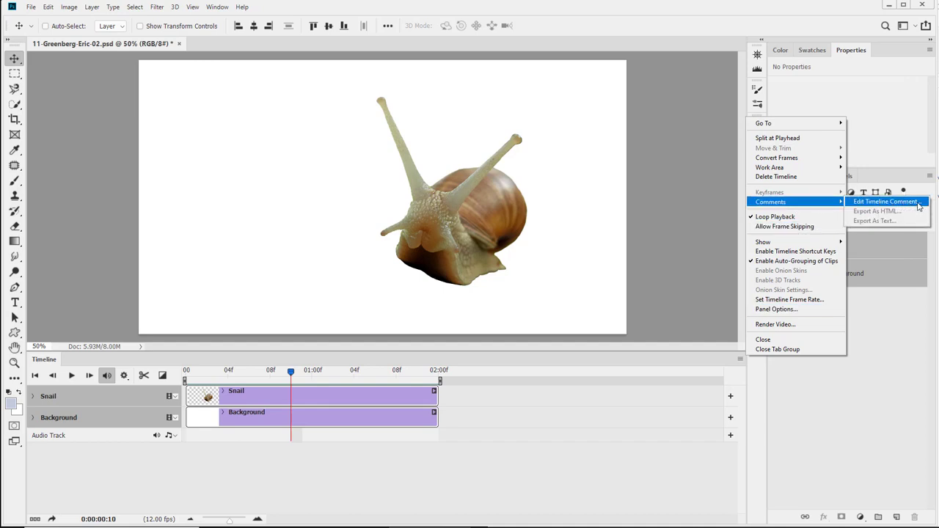
pyautogui.click(888, 201)
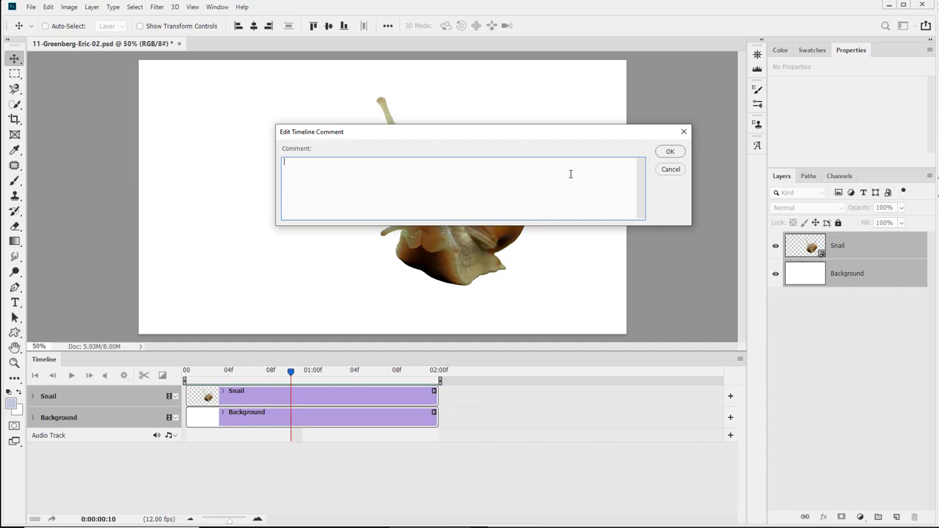
pyautogui.click(670, 170)
pyautogui.click(740, 358)
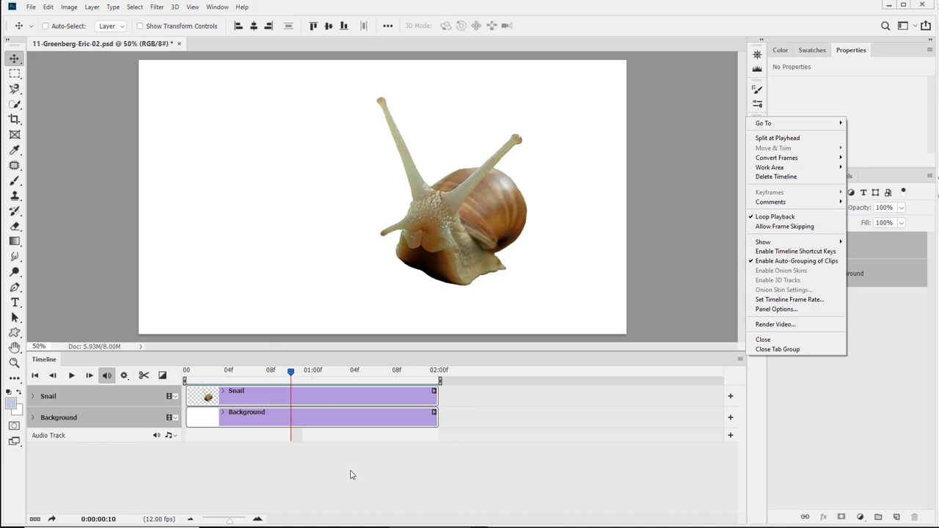
pyautogui.click(161, 487)
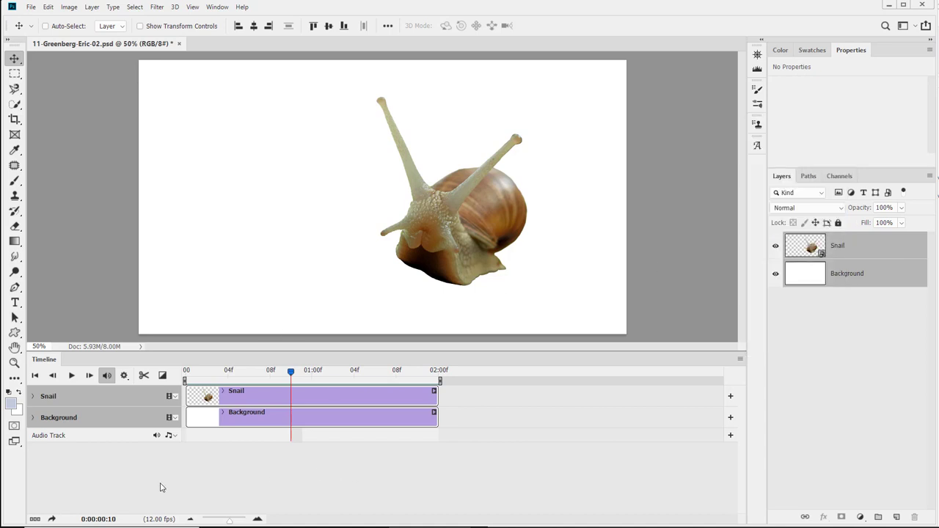
# Play the animation preview, stop it, and return the playhead to the first frame.
pyautogui.click(71, 376)
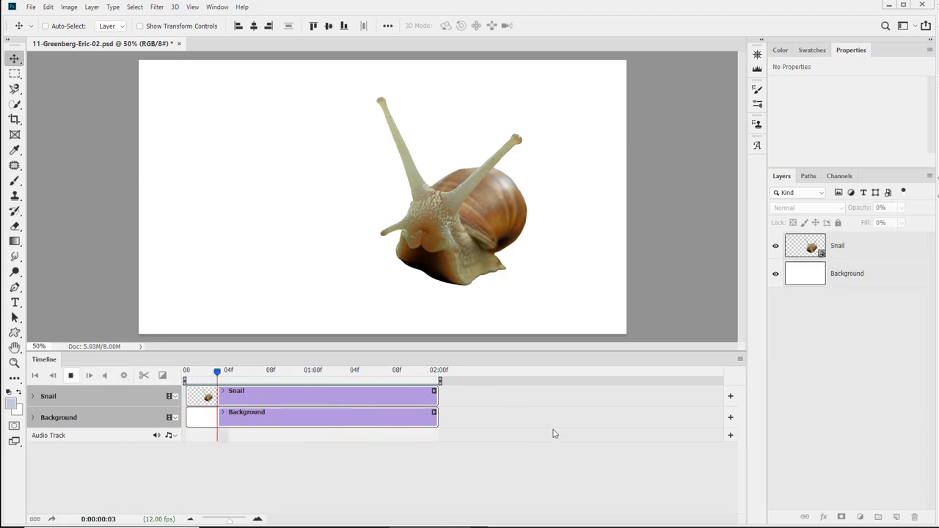
pyautogui.click(73, 376)
pyautogui.moveTo(218, 374); pyautogui.dragTo(186, 375)
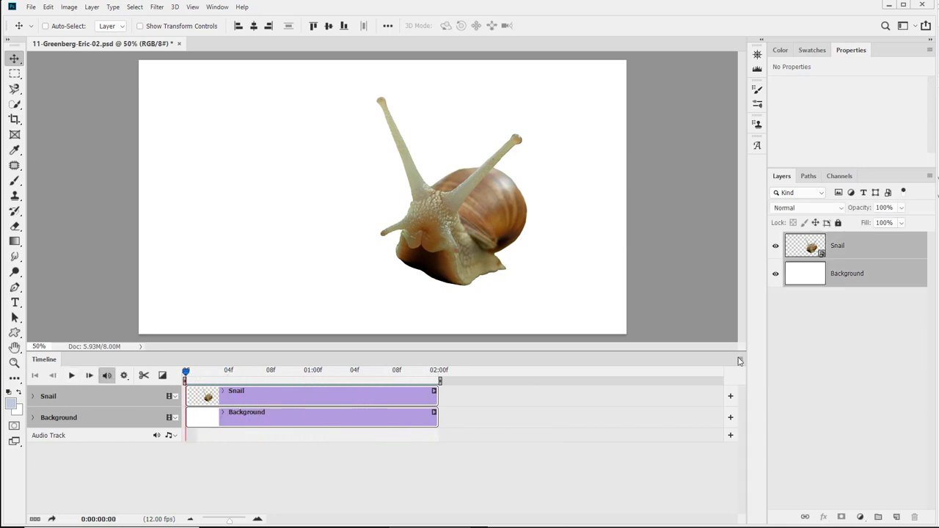
# Enable Allow Frame Skipping for playback and mute the audio track.
pyautogui.click(740, 359)
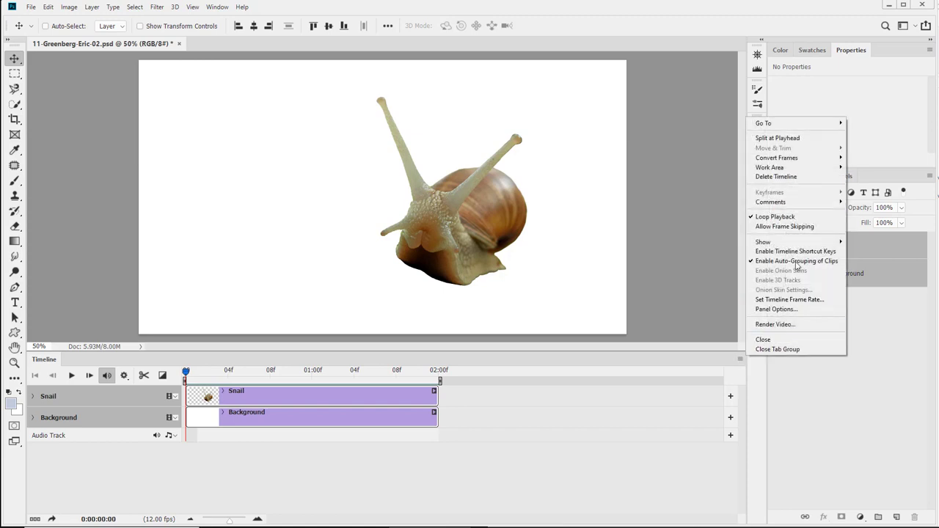
pyautogui.click(800, 228)
pyautogui.click(154, 438)
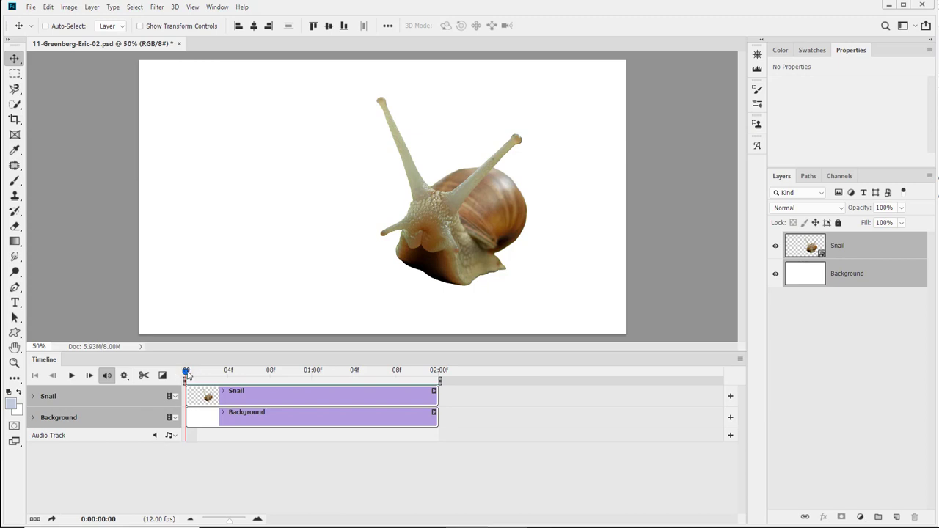
# Preview the animation playback by playing and scrubbing the playhead through the timeline.
pyautogui.moveTo(188, 375); pyautogui.dragTo(251, 377)
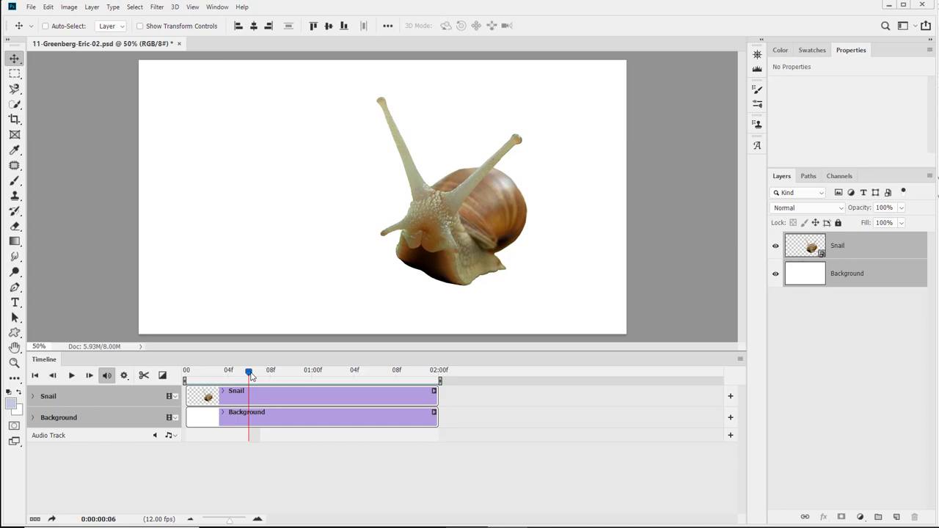
pyautogui.click(264, 473)
pyautogui.click(71, 375)
pyautogui.press('space')
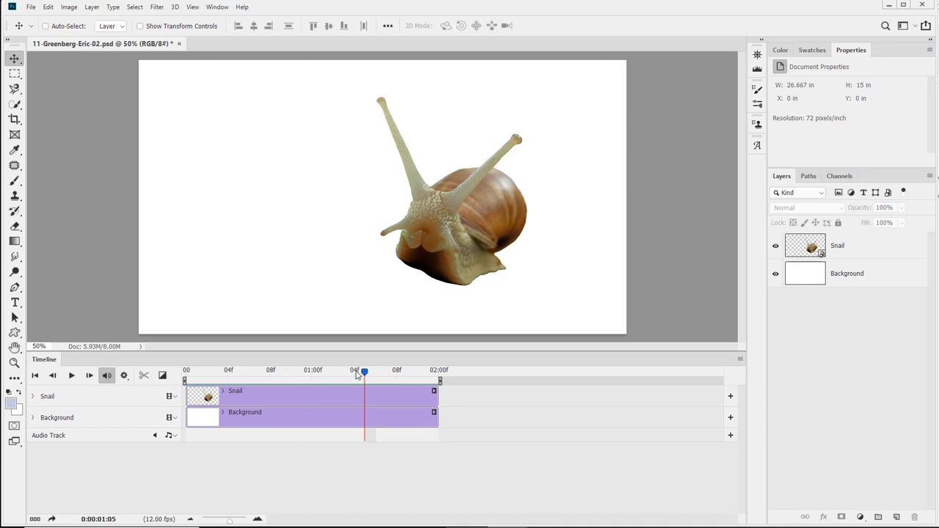
pyautogui.moveTo(365, 374); pyautogui.dragTo(215, 383)
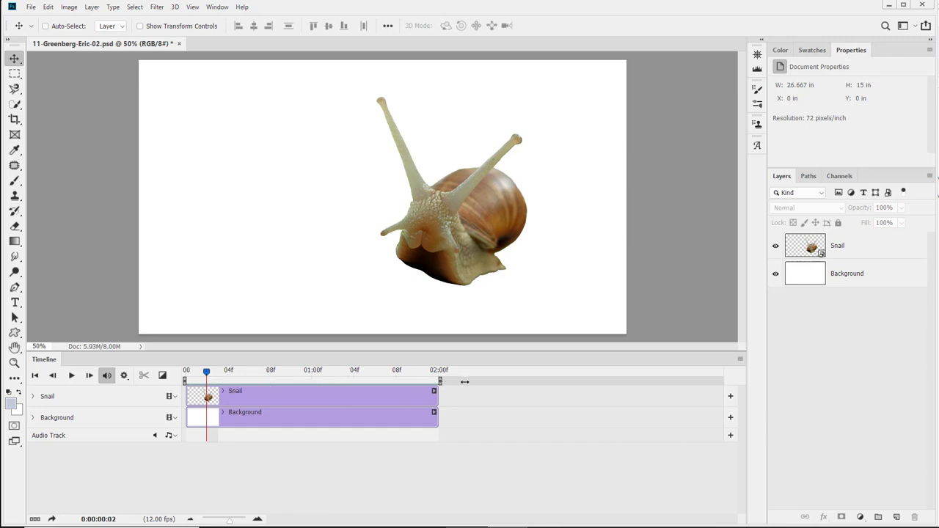
# Extend the Background clip's duration to about 2 seconds 11 frames and scrub the playhead along it.
pyautogui.moveTo(437, 412); pyautogui.dragTo(552, 411)
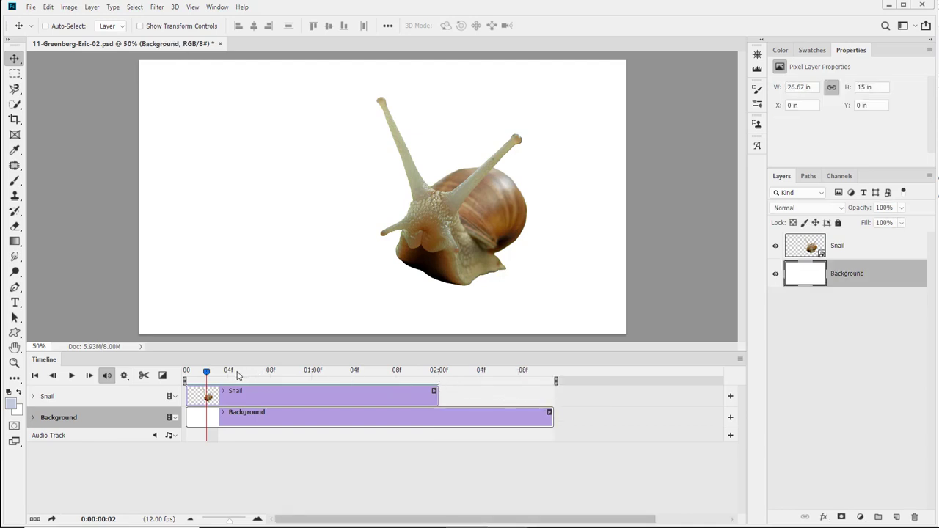
pyautogui.moveTo(213, 374); pyautogui.dragTo(426, 371)
# Turn off Allow Frame Skipping in the timeline playback options.
pyautogui.moveTo(111, 358); pyautogui.dragTo(361, 518)
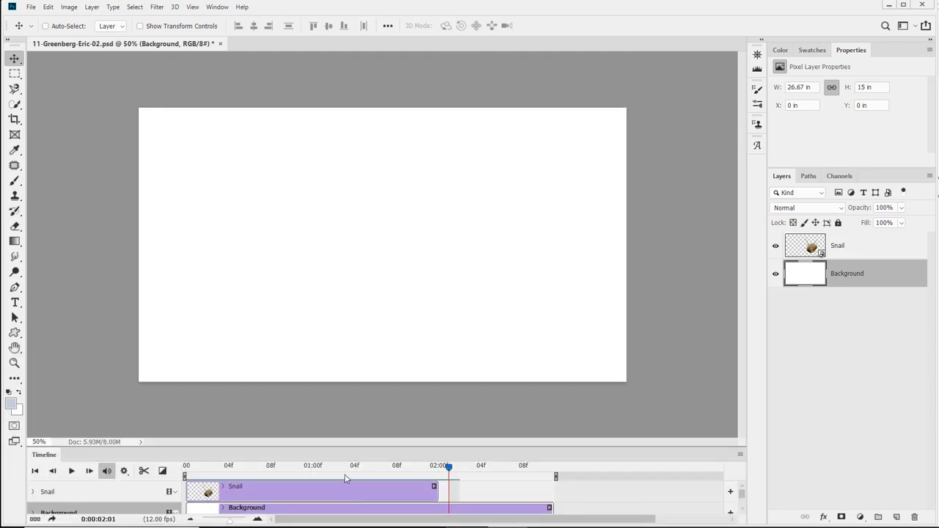
pyautogui.moveTo(342, 446); pyautogui.dragTo(339, 353)
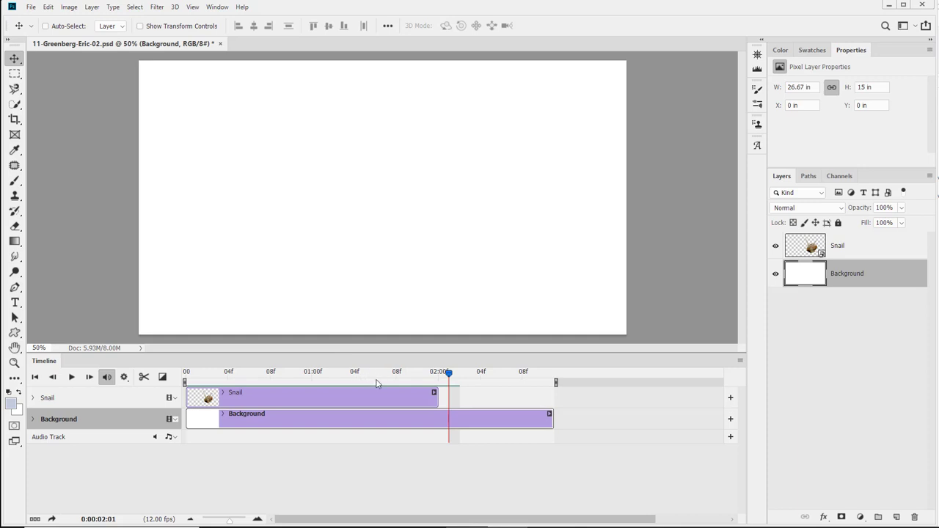
pyautogui.moveTo(449, 375); pyautogui.dragTo(321, 374)
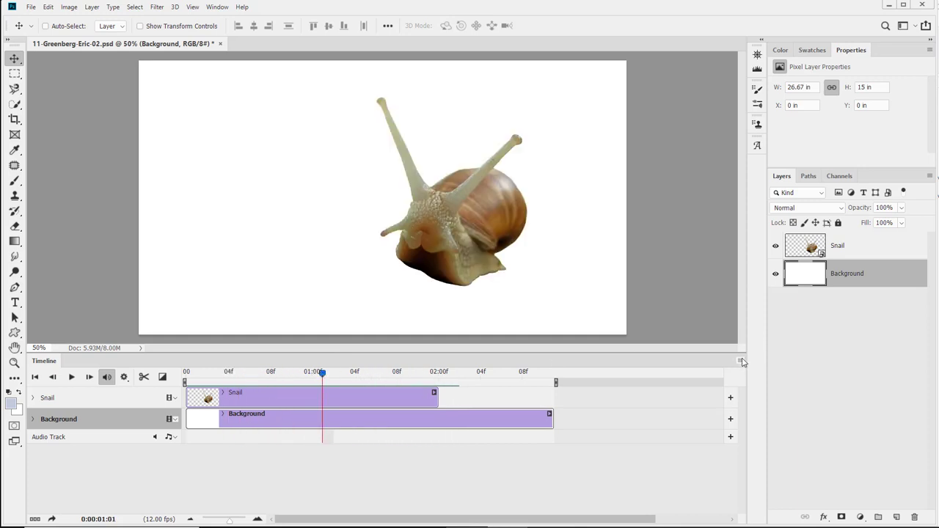
pyautogui.click(742, 362)
pyautogui.click(794, 228)
# Trim the Background clip back to end at 02:00f and return the playhead to the first frame.
pyautogui.moveTo(323, 376); pyautogui.dragTo(165, 402)
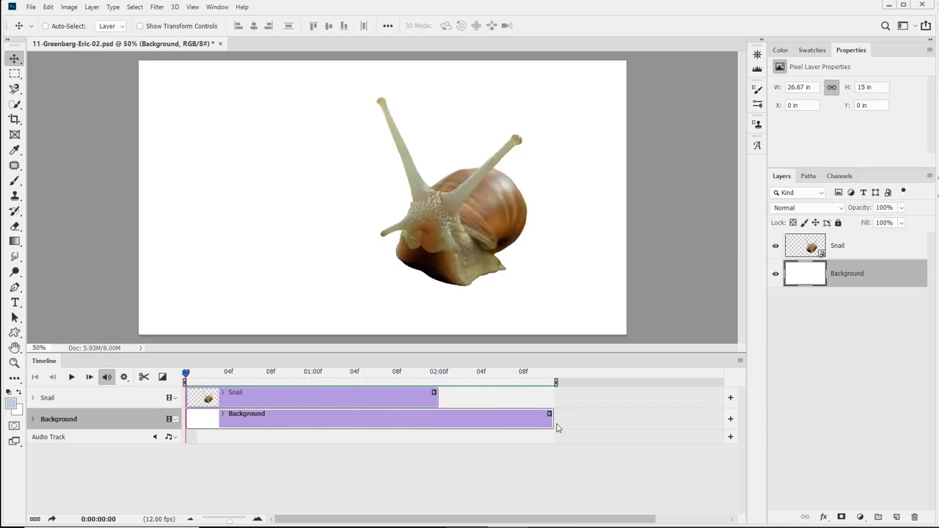
pyautogui.moveTo(551, 423); pyautogui.dragTo(437, 426)
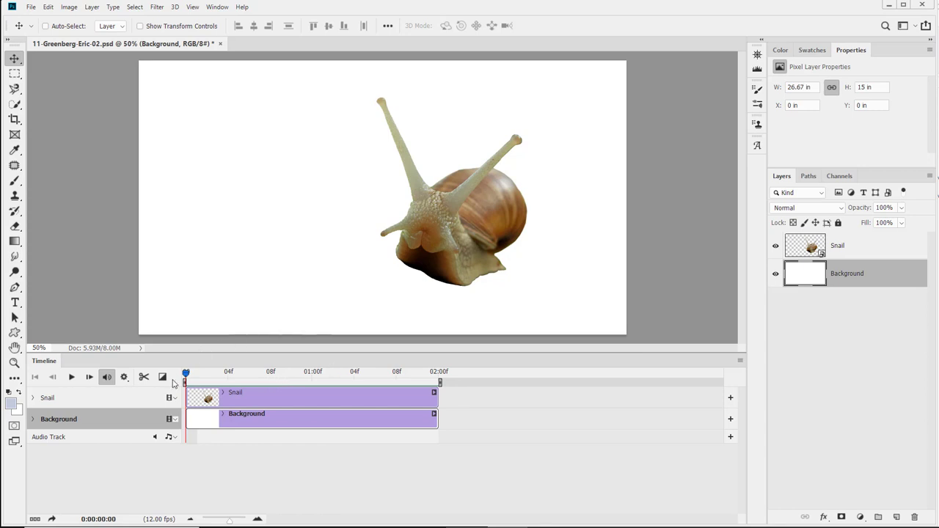
pyautogui.moveTo(185, 374)
pyautogui.mouseDown()
pyautogui.moveTo(397, 375)
pyautogui.moveTo(174, 376)
pyautogui.mouseUp()
pyautogui.click(740, 361)
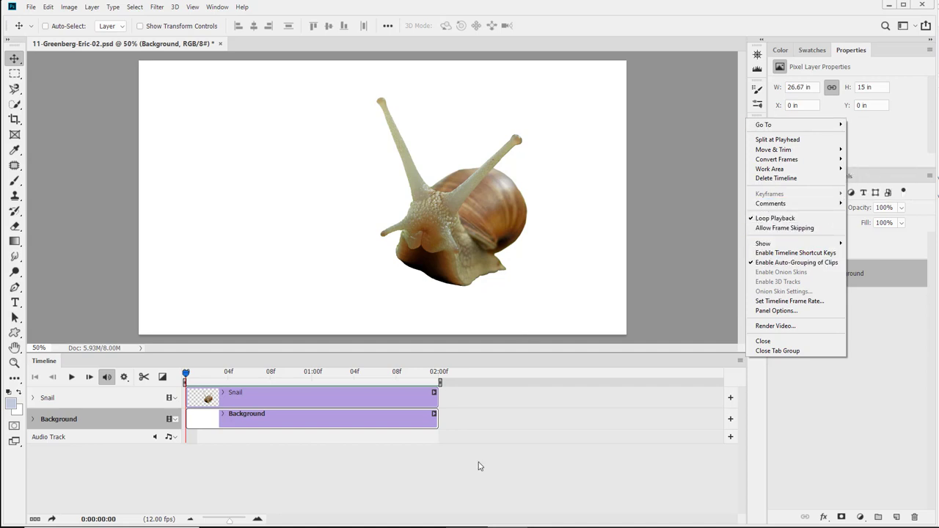
pyautogui.click(296, 443)
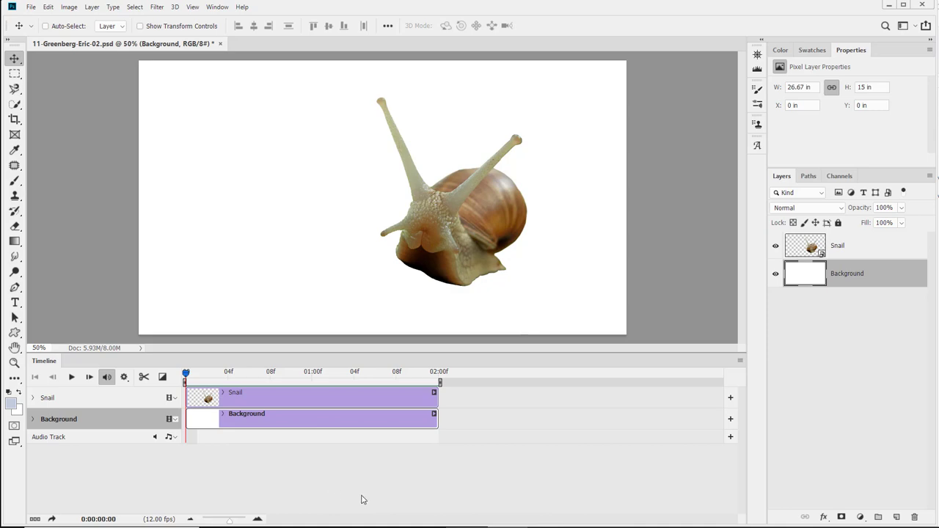